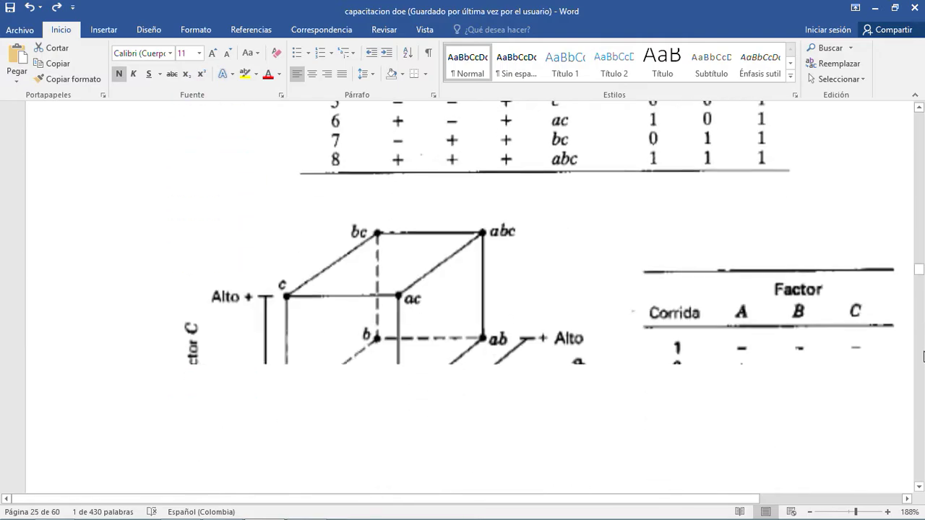
# Step: Review the factorial design notes, from the run table and cube plots to the regression model and the Tabla 6-8 analysis procedure
pyautogui.scroll(8, 923, 355)
pyautogui.scroll(-15, 924, 356)
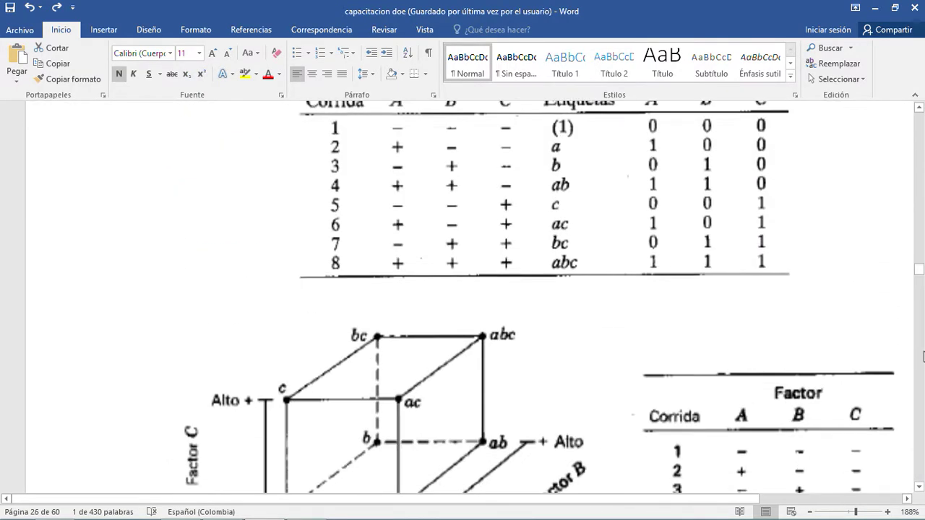
pyautogui.scroll(-15, 923, 374)
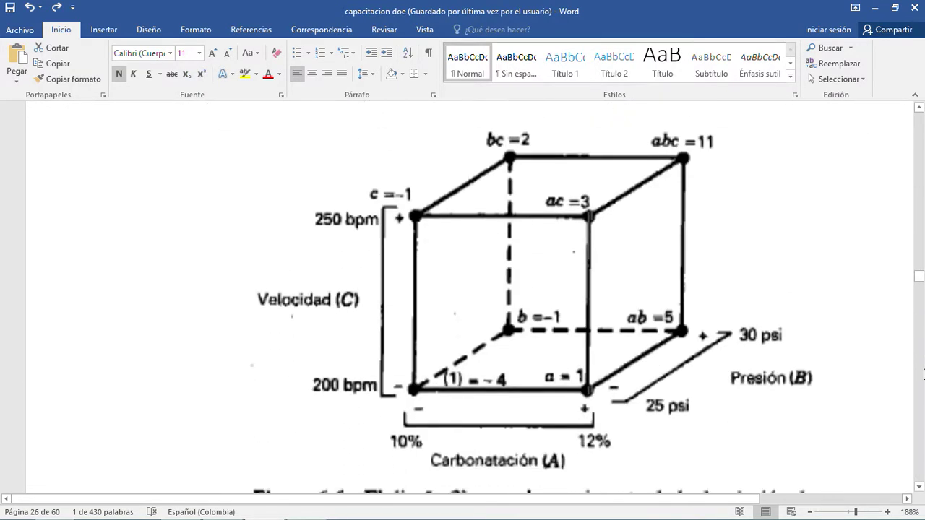
pyautogui.scroll(-5, 924, 373)
pyautogui.scroll(8, 923, 374)
pyautogui.scroll(-1, 923, 374)
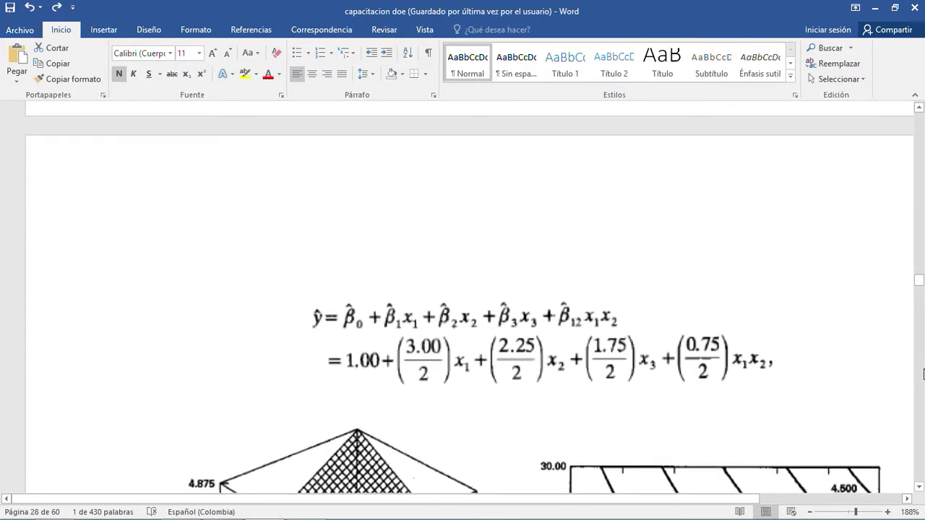
pyautogui.scroll(-4, 923, 374)
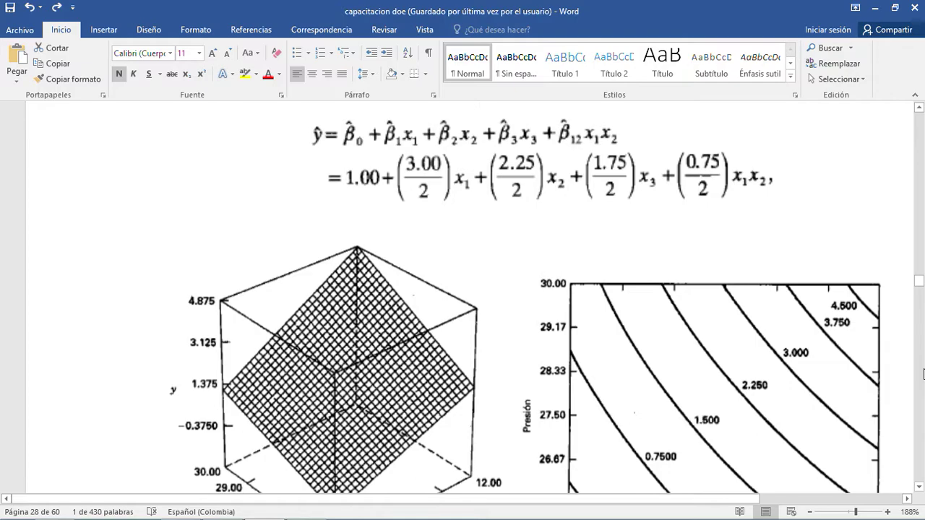
pyautogui.scroll(1, 924, 373)
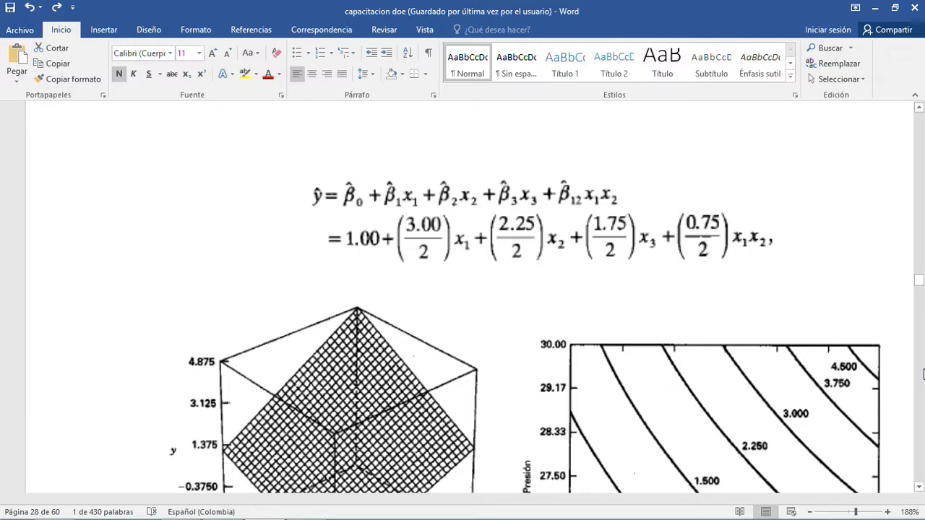
pyautogui.scroll(-2, 924, 377)
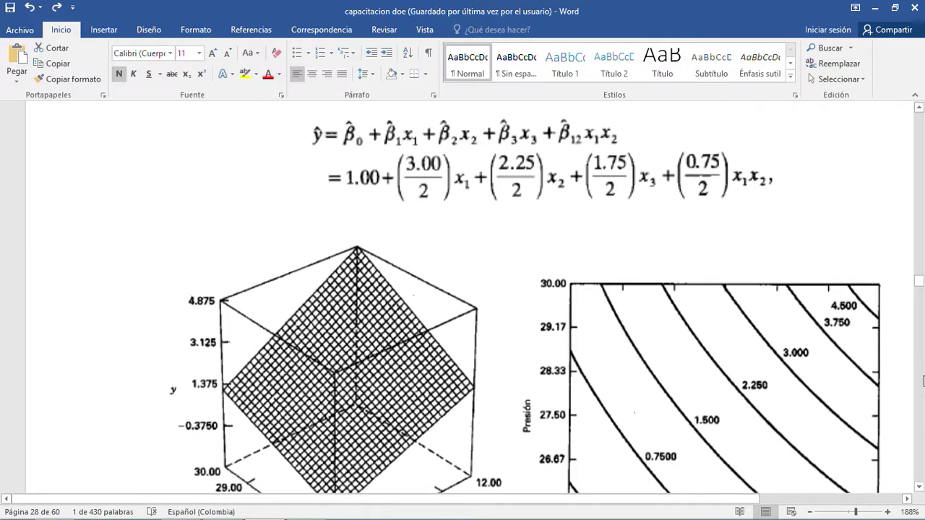
pyautogui.scroll(2, 924, 381)
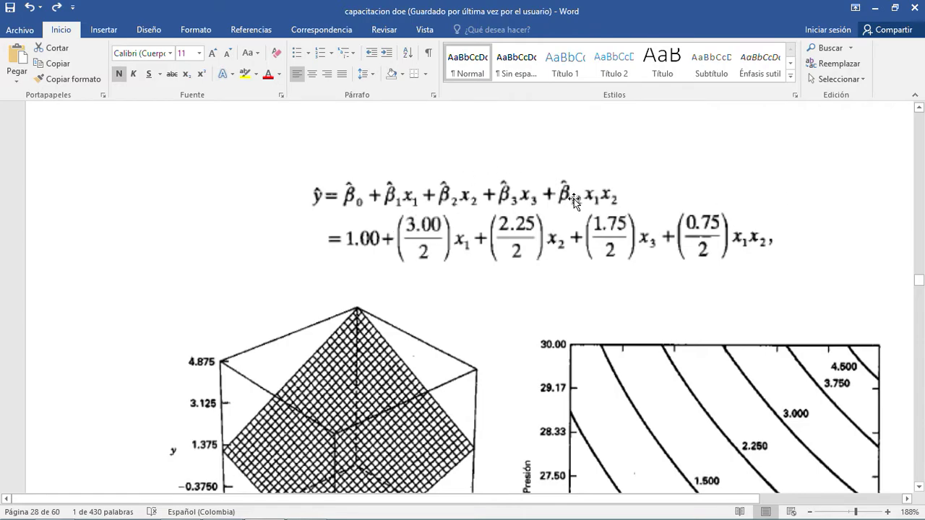
pyautogui.scroll(-2, 574, 198)
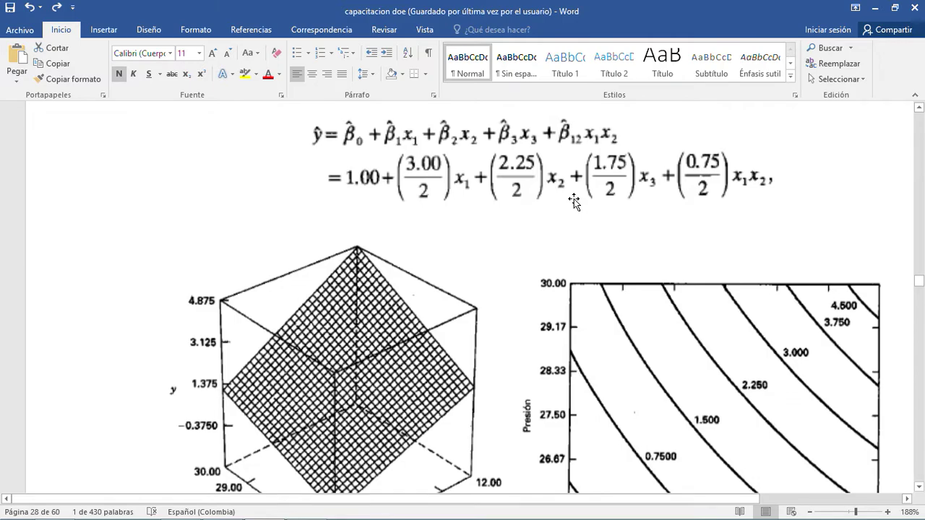
pyautogui.scroll(-8, 574, 199)
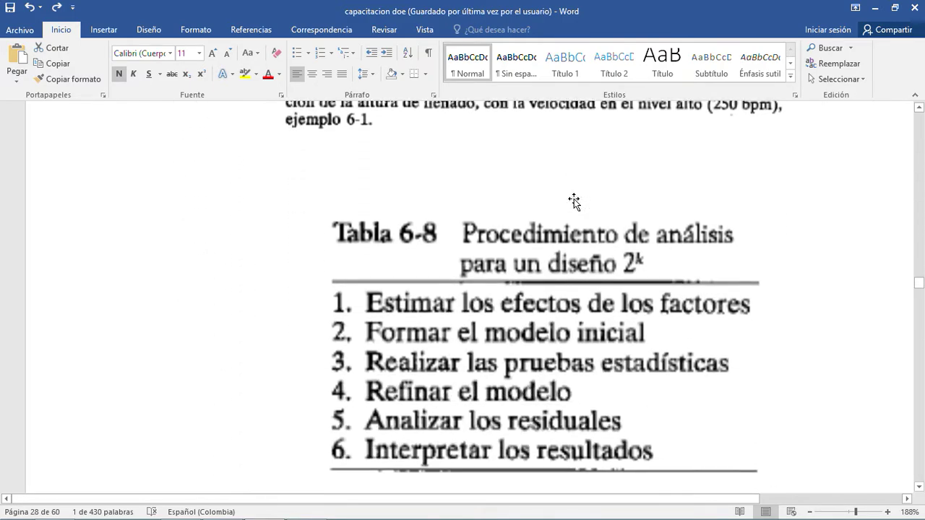
pyautogui.scroll(-2, 573, 201)
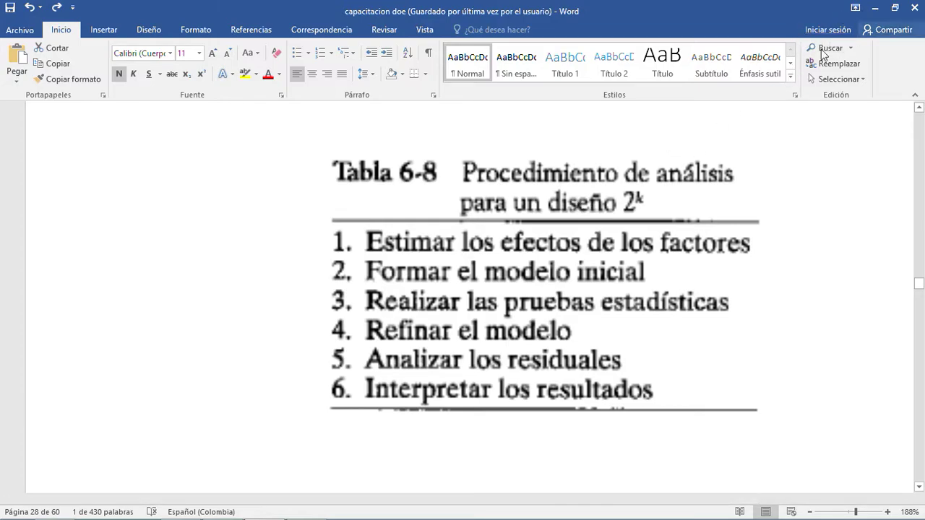
pyautogui.moveTo(331, 515)
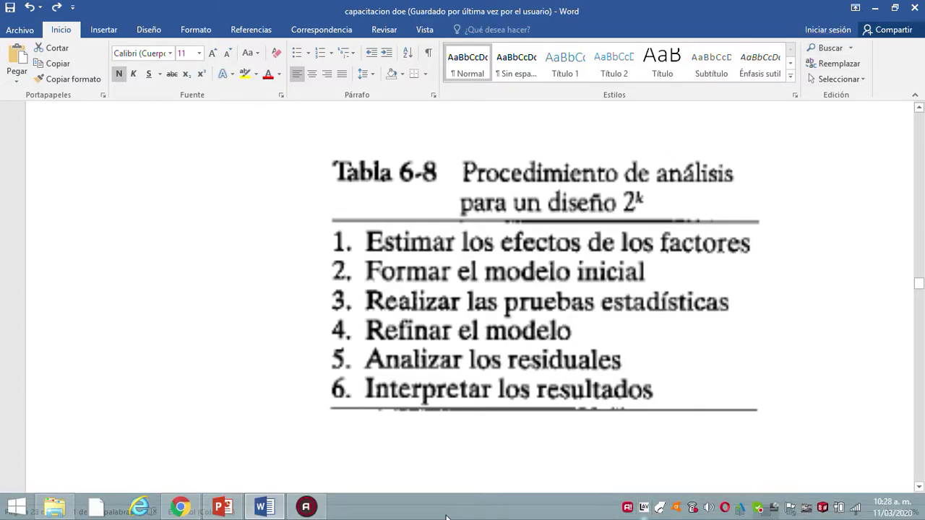
pyautogui.click(315, 514)
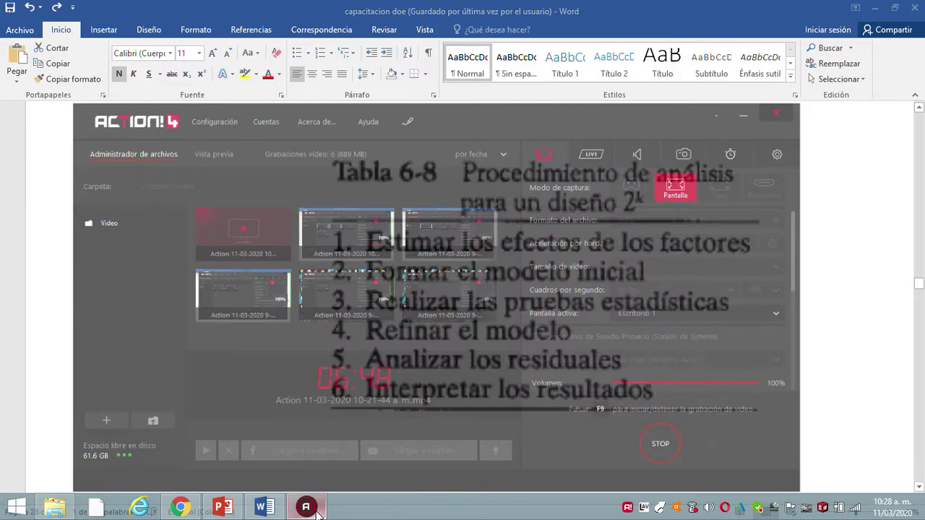
pyautogui.click(316, 512)
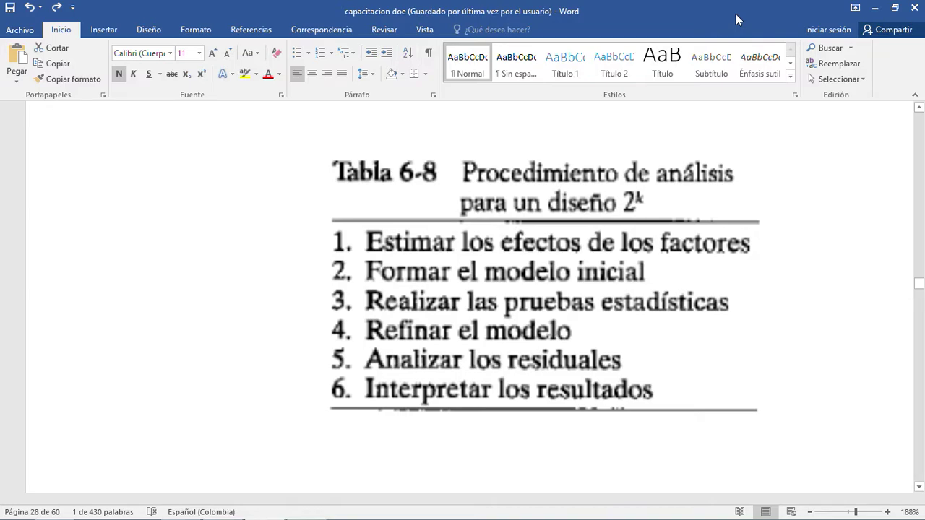
# Step: Leave the Word document for the desktop and launch Statgraphics without loading the temporary StatFolio
pyautogui.moveTo(736, 13); pyautogui.dragTo(585, 66)
pyautogui.click(677, 65)
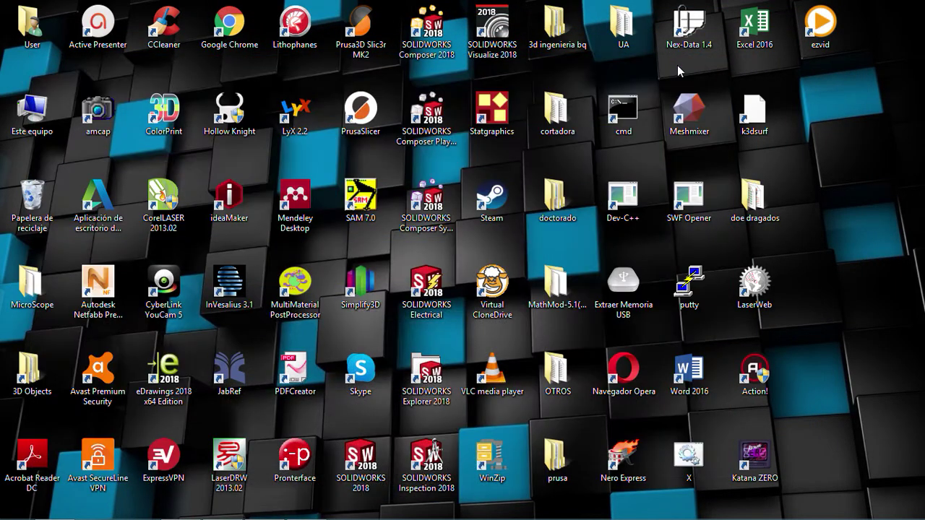
pyautogui.doubleClick(491, 116)
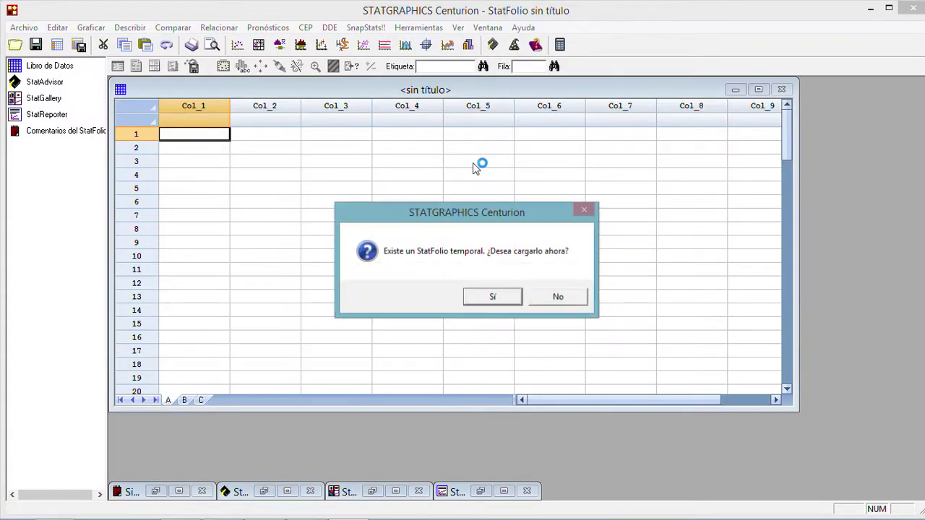
pyautogui.click(555, 296)
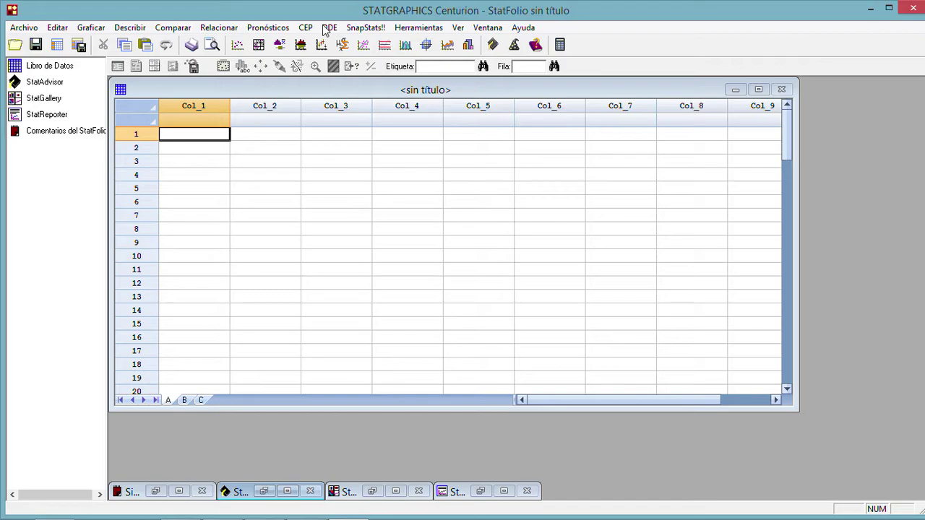
# Step: Check the installed STATGRAPHICS Centurion version in its about information, and close it
pyautogui.click(524, 28)
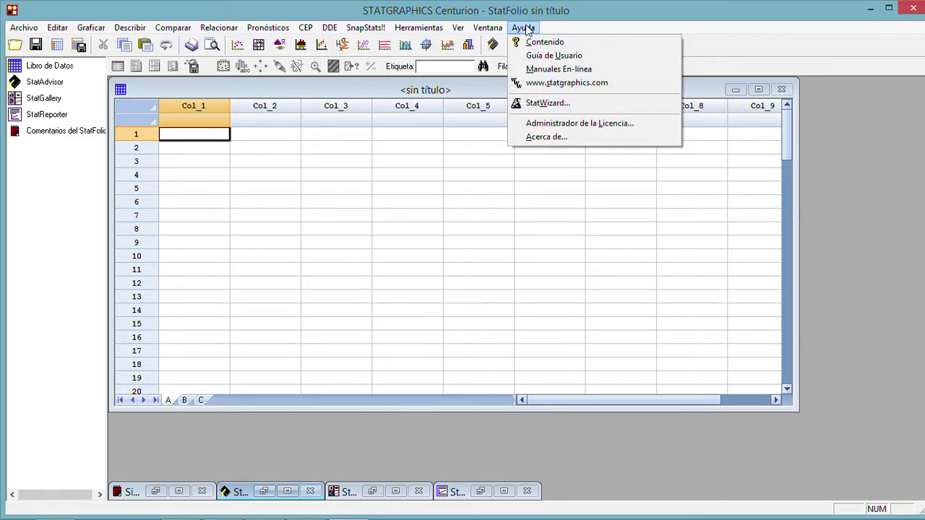
pyautogui.click(547, 139)
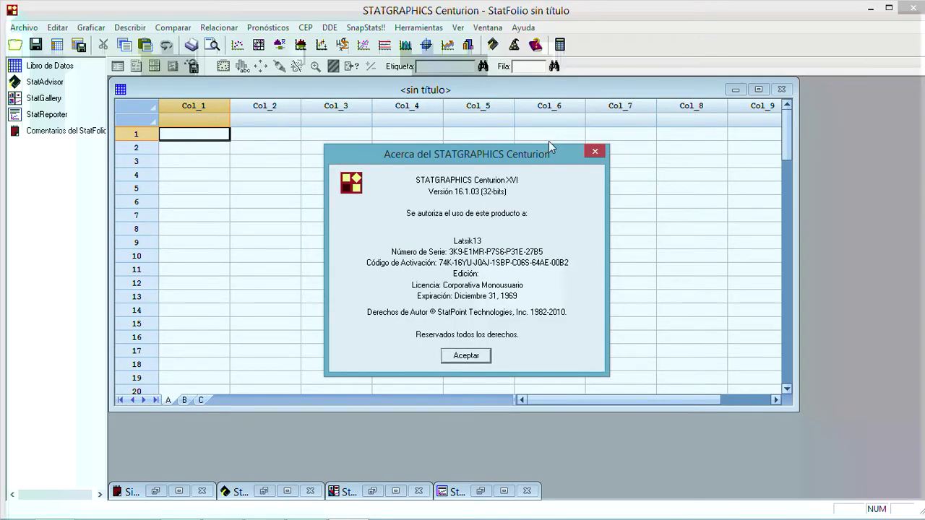
pyautogui.click(597, 151)
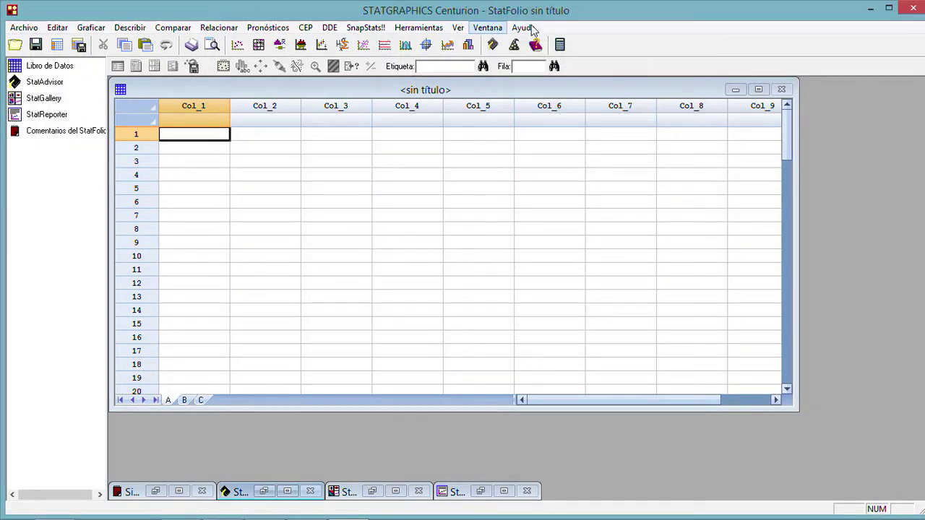
# Step: Start the Asistente de Diseño de Experimentos and open its first stage for defining the response variables
pyautogui.click(331, 29)
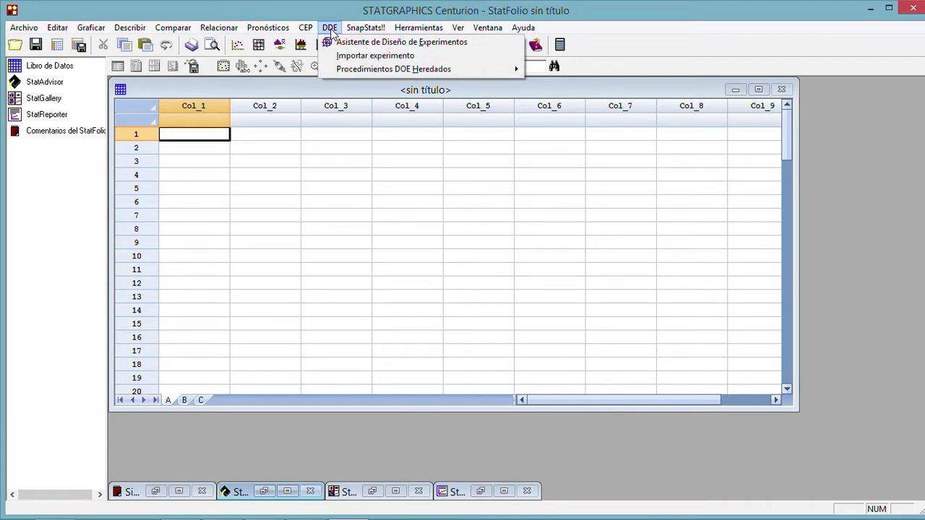
pyautogui.click(328, 29)
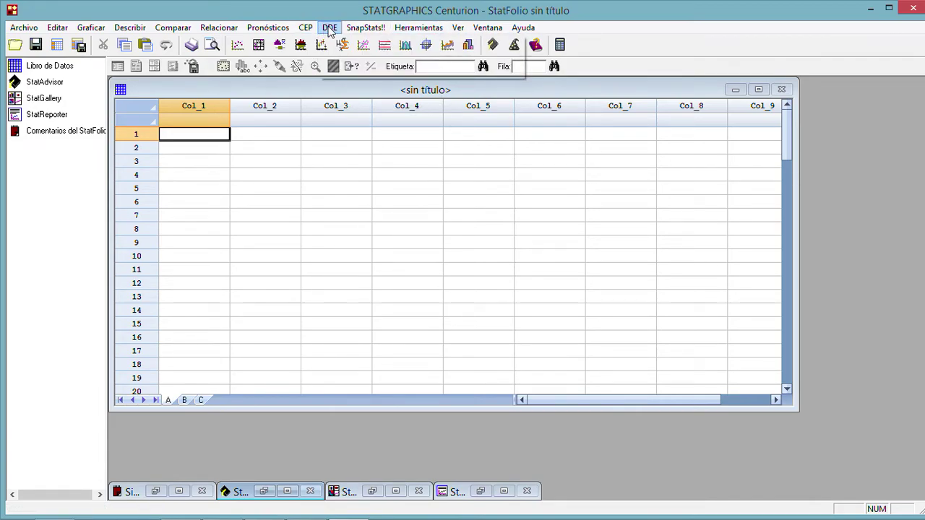
pyautogui.click(331, 28)
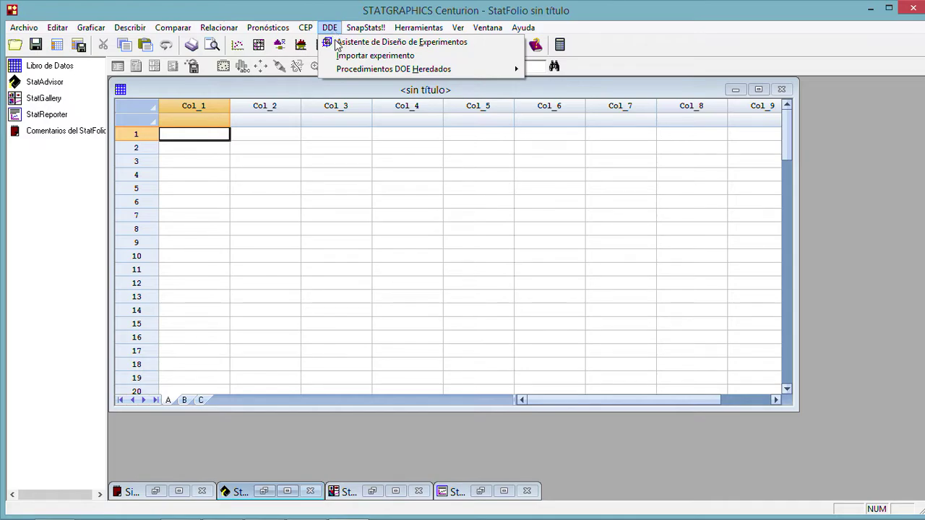
pyautogui.click(338, 45)
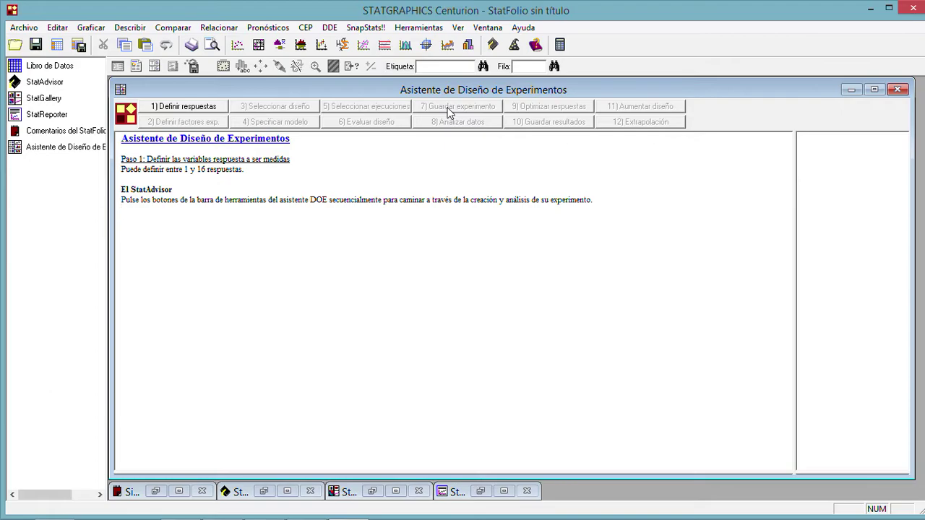
pyautogui.click(182, 109)
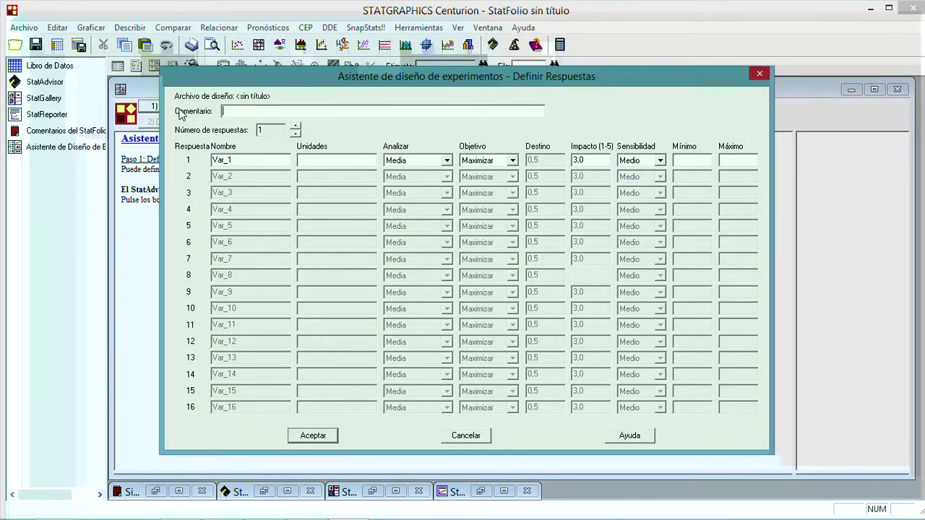
# Step: Try setting the number of responses to 3, and return it to 1
pyautogui.click(296, 128)
pyautogui.click(296, 128)
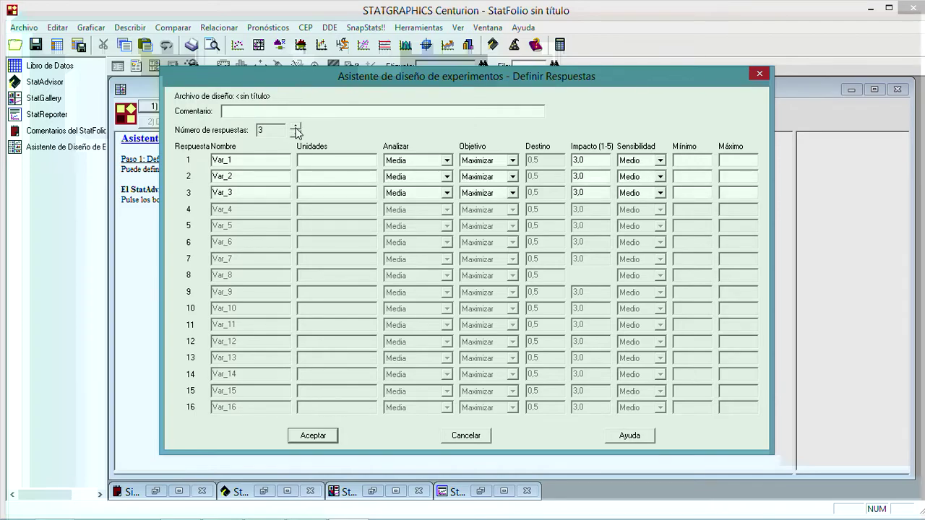
pyautogui.click(295, 134)
pyautogui.click(296, 134)
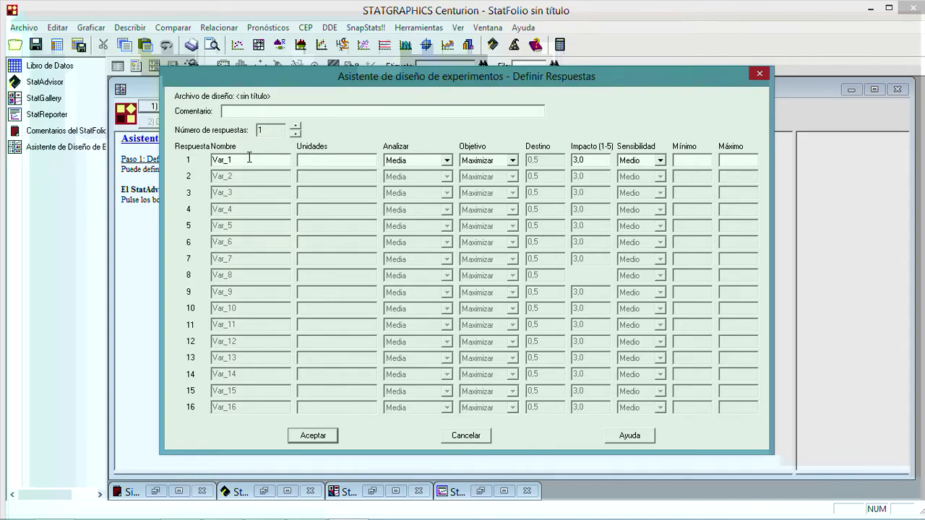
# Step: Switch to File Explorer and open the Excel workbook "ejemplos desarrollados" from the desktop folder "doe dragados"
pyautogui.moveTo(293, 518)
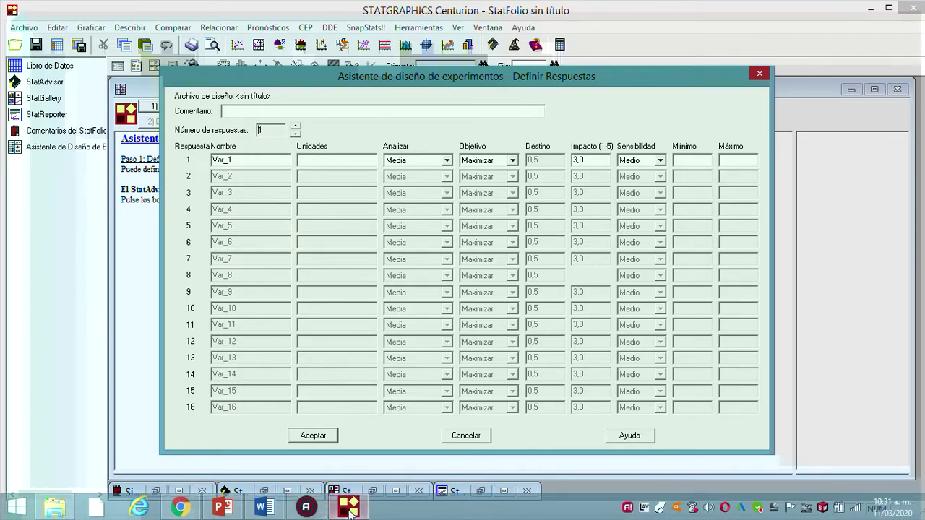
pyautogui.click(64, 510)
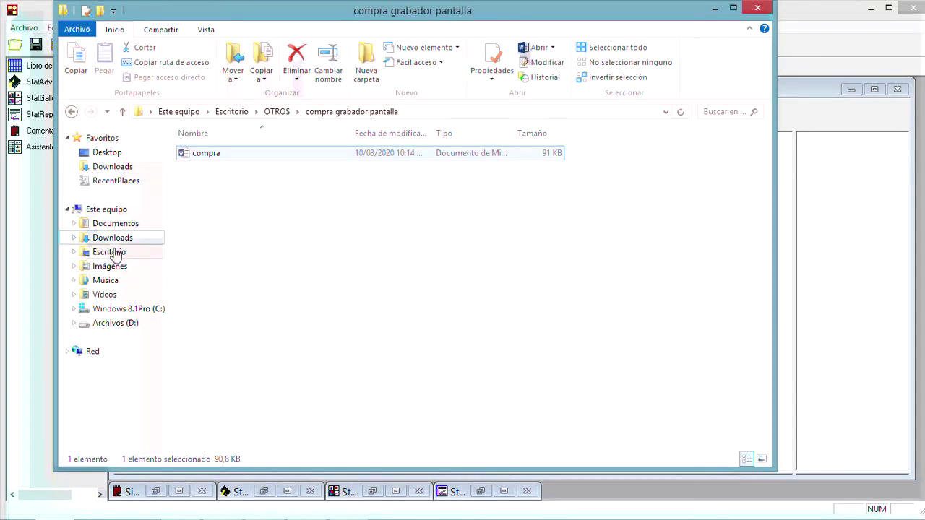
pyautogui.click(115, 253)
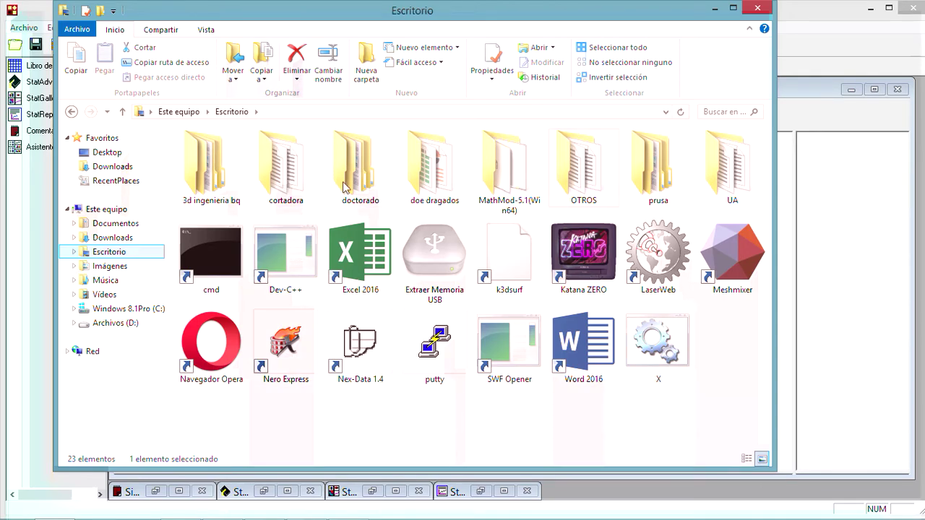
pyautogui.doubleClick(463, 176)
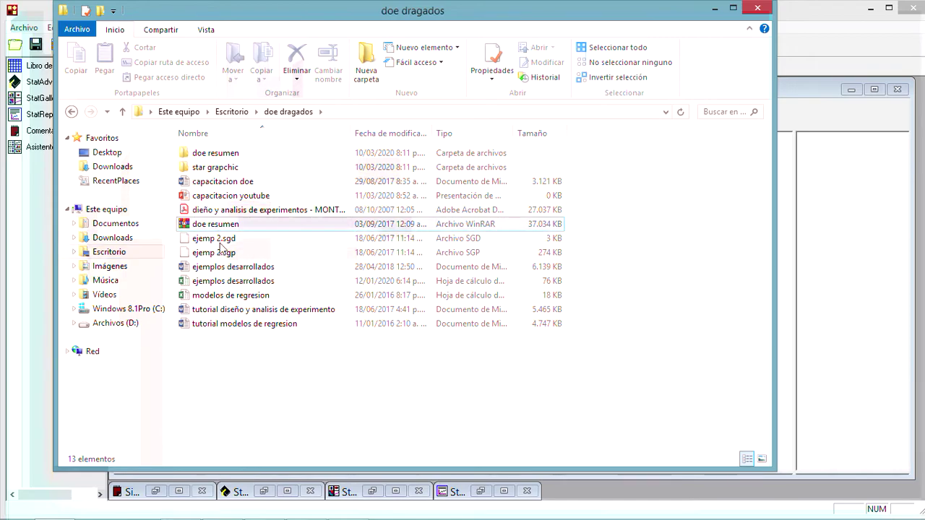
pyautogui.doubleClick(229, 287)
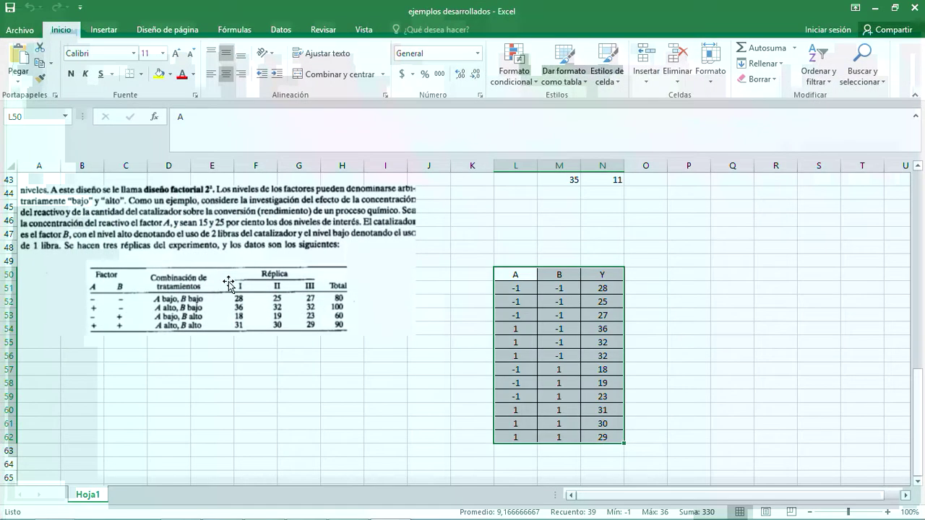
# Step: Examine the factorial design example on reactant concentration and catalyst amount, with its replicate table and the A, B, Y data columns
pyautogui.scroll(3, 583, 254)
pyautogui.scroll(-1, 583, 253)
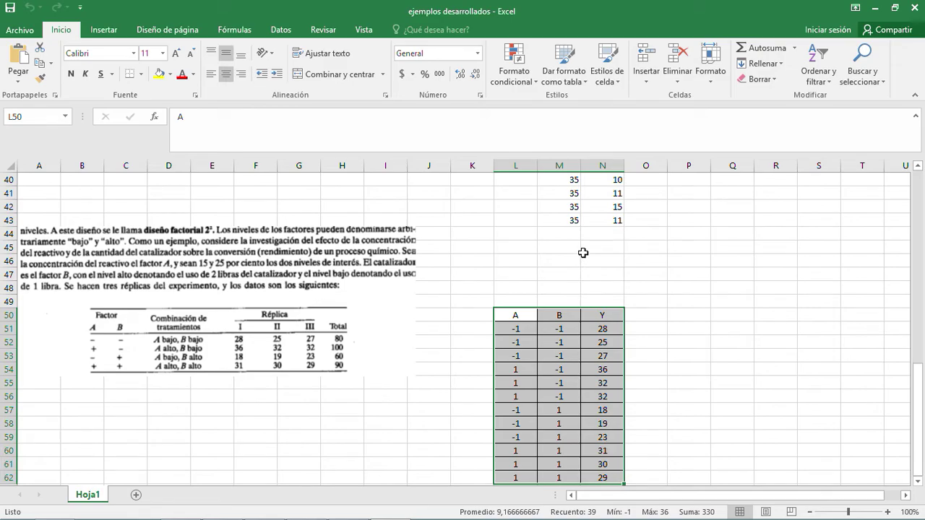
pyautogui.scroll(1, 582, 247)
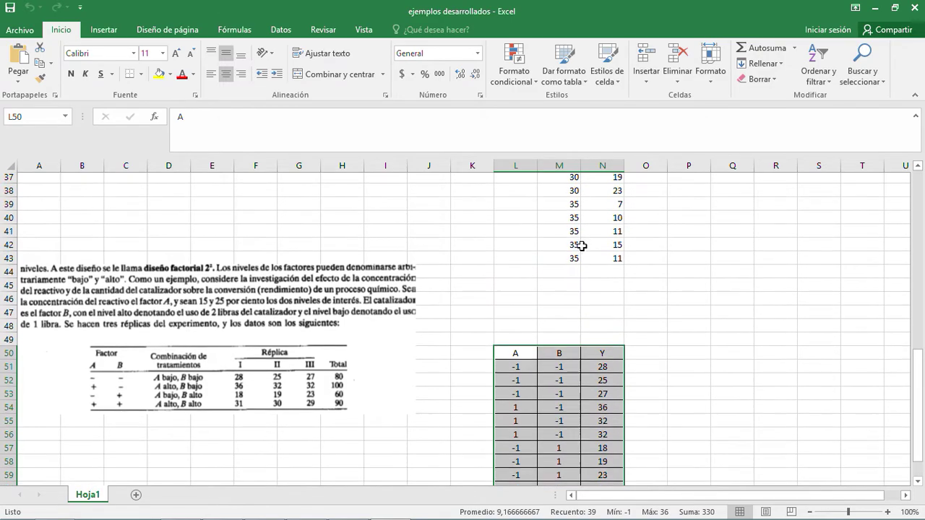
pyautogui.scroll(3, 582, 247)
pyautogui.scroll(-2, 581, 248)
pyautogui.scroll(-2, 582, 247)
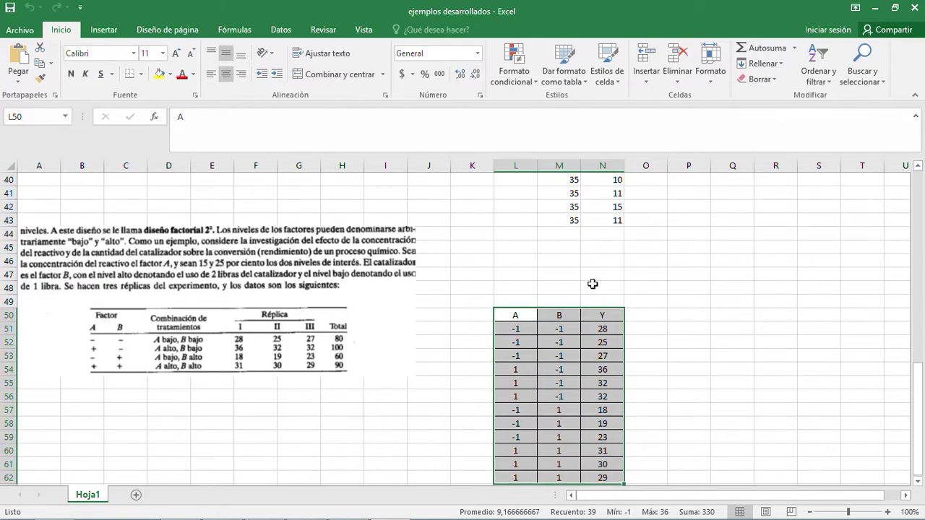
pyautogui.moveTo(583, 483); pyautogui.dragTo(565, 483)
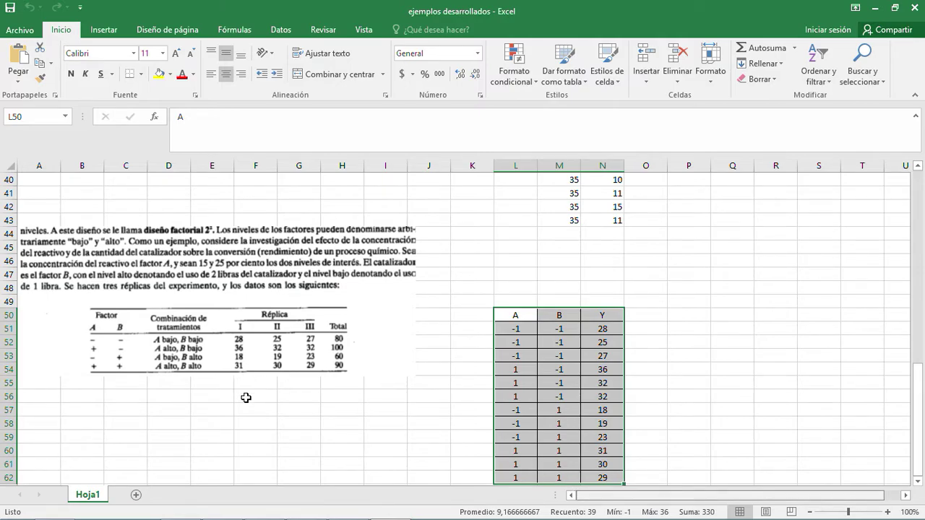
# Step: Examine the 2² factorial problem statement for the levels of factors A and B and the number of replicates
pyautogui.click(864, 512)
pyautogui.moveTo(751, 496); pyautogui.dragTo(570, 496)
pyautogui.scroll(4, 555, 360)
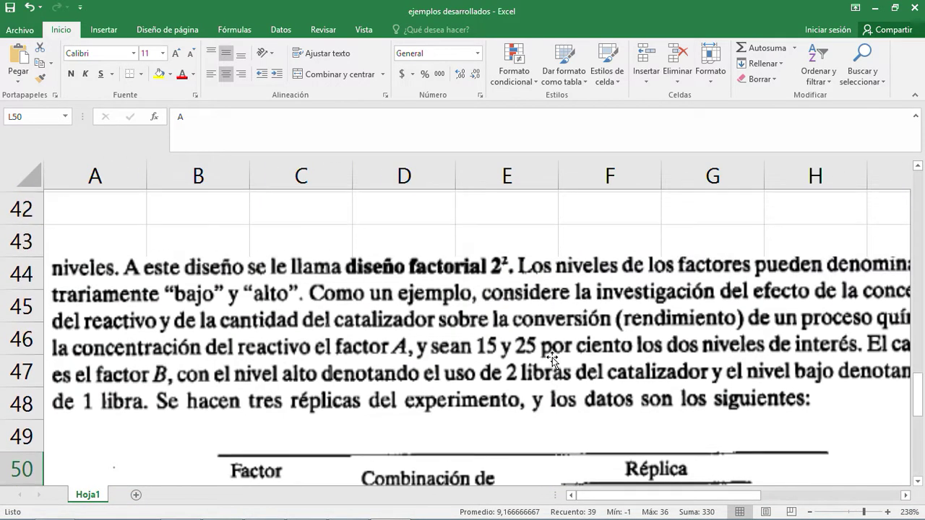
pyautogui.scroll(-1, 552, 361)
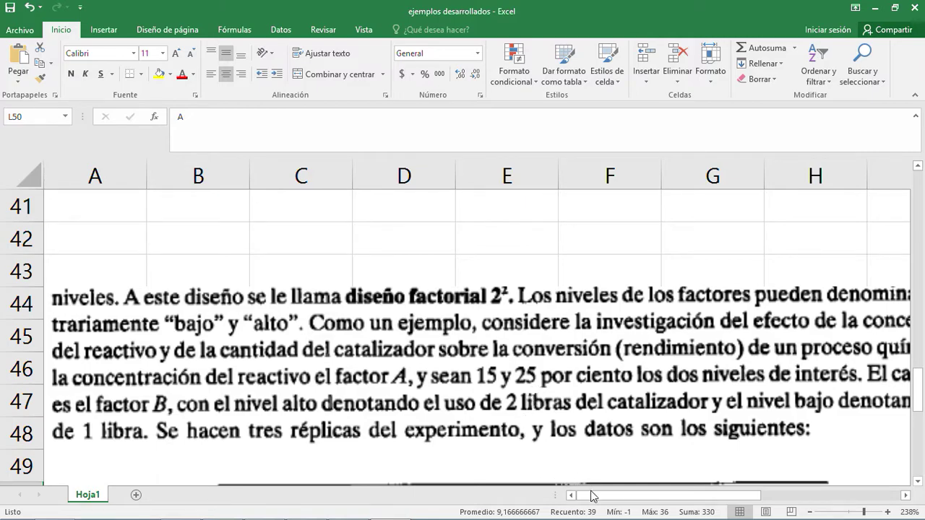
pyautogui.moveTo(593, 495); pyautogui.dragTo(574, 497)
pyautogui.moveTo(648, 492); pyautogui.dragTo(576, 508)
pyautogui.moveTo(612, 495); pyautogui.dragTo(556, 502)
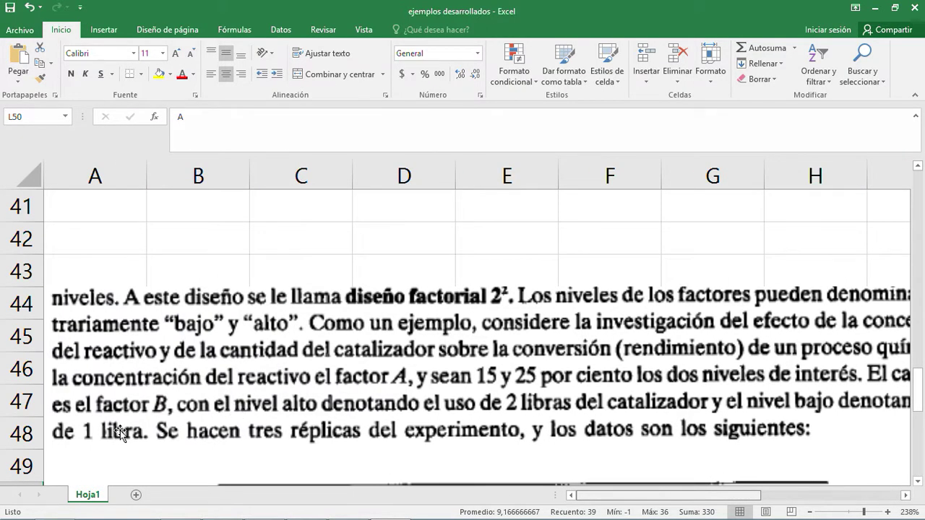
pyautogui.moveTo(394, 515)
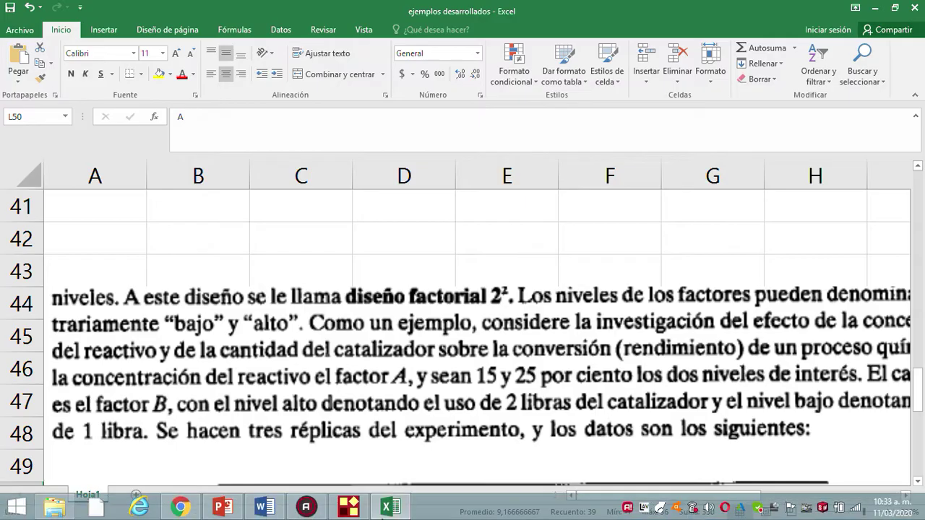
pyautogui.click(352, 509)
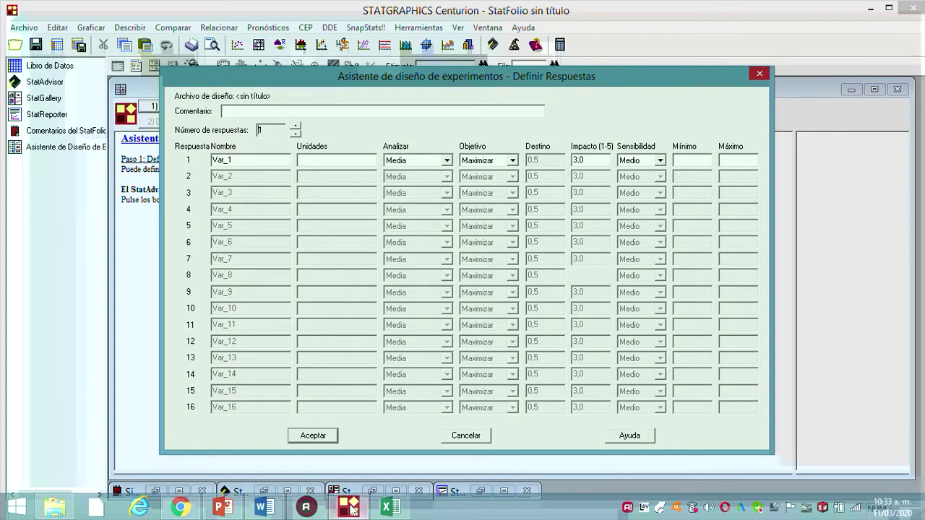
pyautogui.click(352, 510)
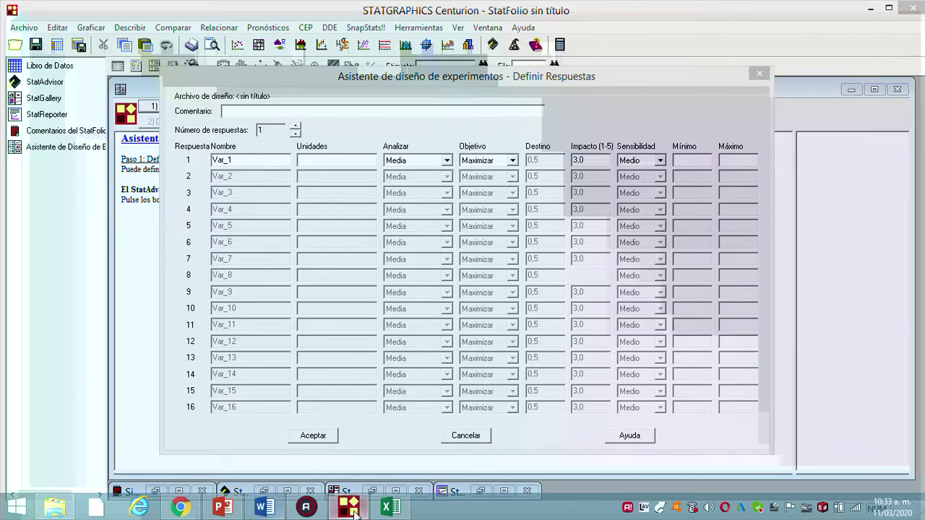
pyautogui.click(379, 514)
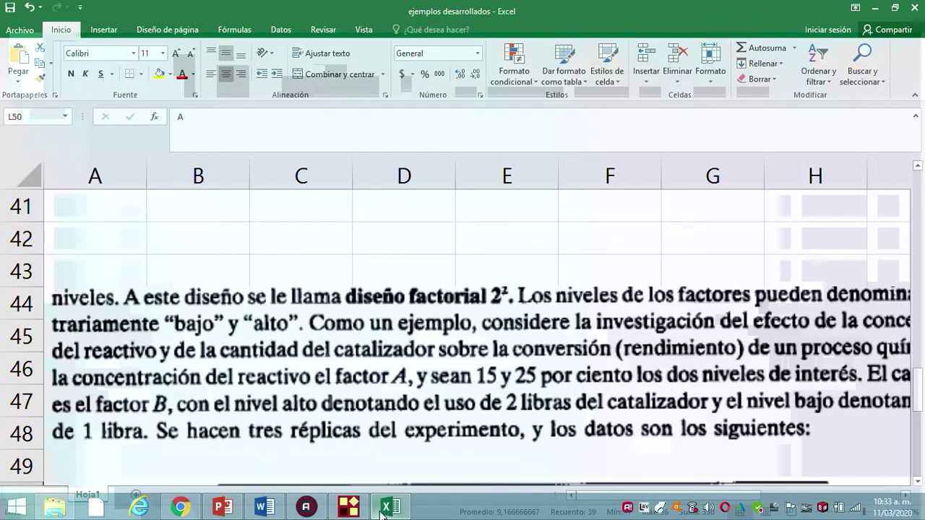
pyautogui.moveTo(584, 498); pyautogui.dragTo(556, 517)
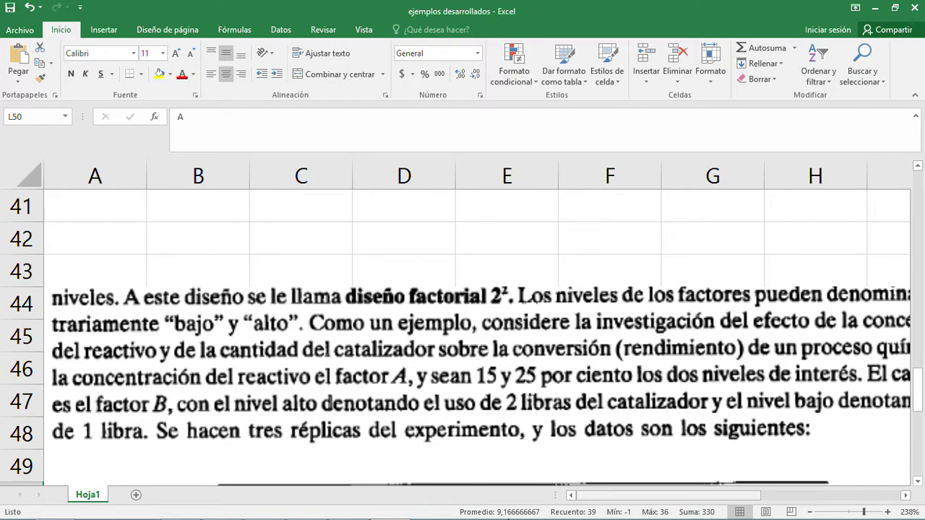
# Step: Switch to Statgraphics and define the single response variable with the name "tiempo"
pyautogui.moveTo(376, 515)
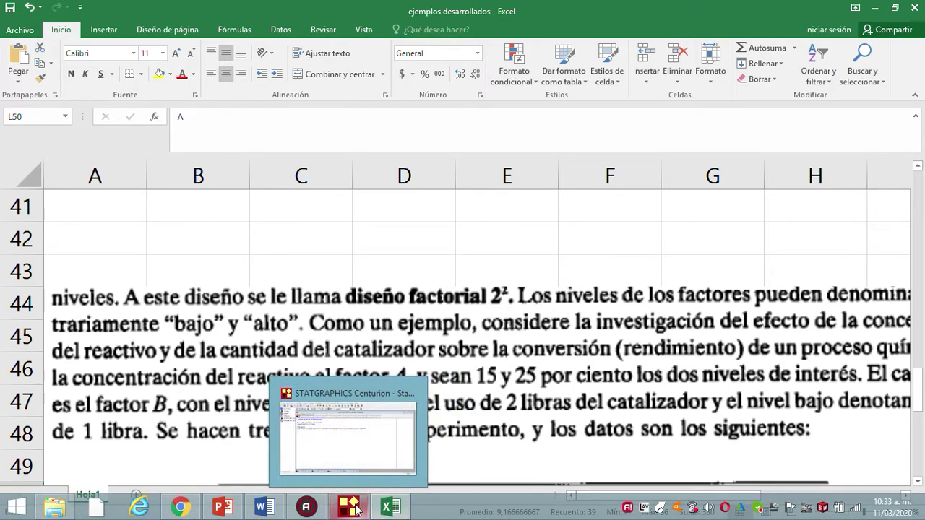
pyautogui.click(351, 508)
pyautogui.click(240, 160)
pyautogui.moveTo(240, 160); pyautogui.dragTo(200, 160)
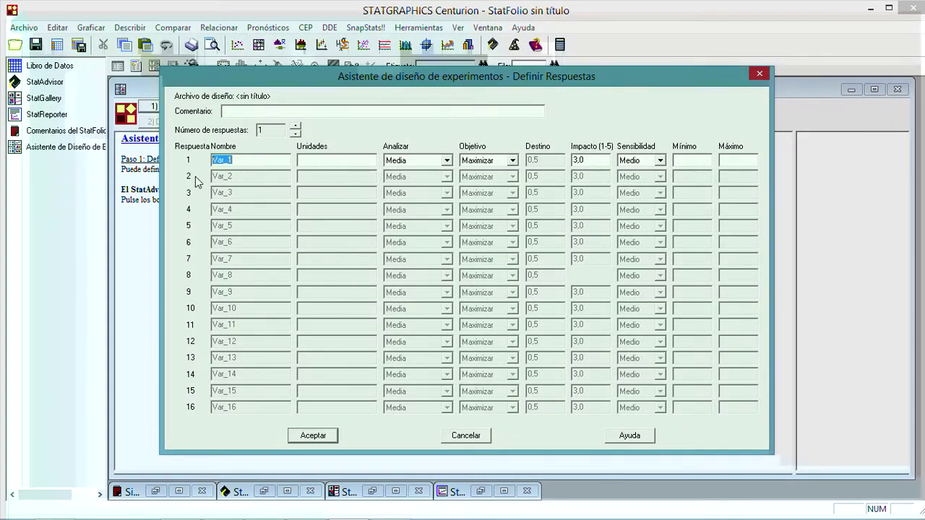
pyautogui.write('tiempo')
pyautogui.click(692, 160)
pyautogui.click(313, 435)
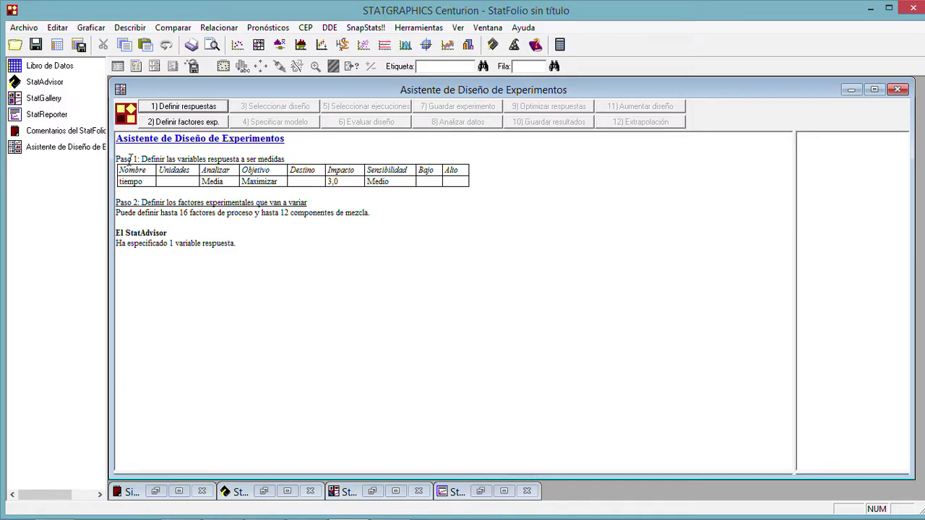
# Step: Start defining the experimental factors and name factor A "porcentaje A"
pyautogui.click(198, 123)
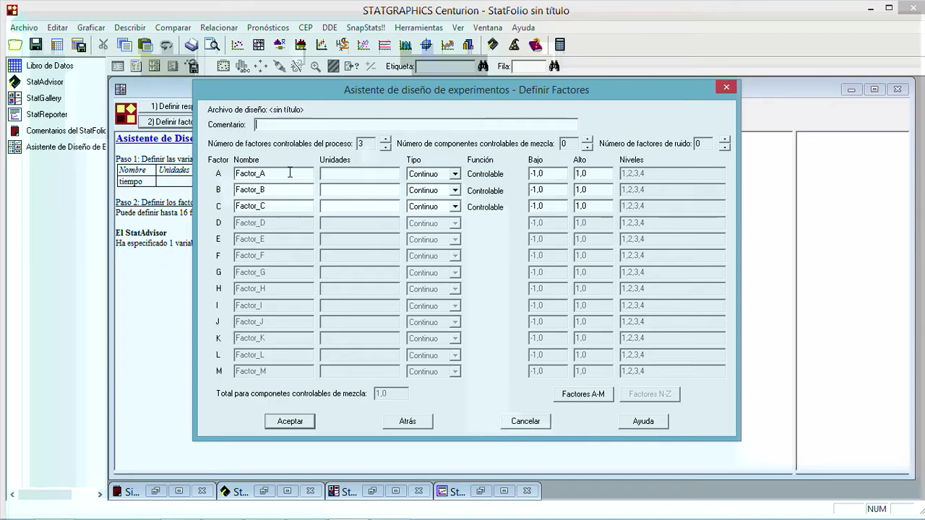
pyautogui.moveTo(291, 172); pyautogui.dragTo(233, 175)
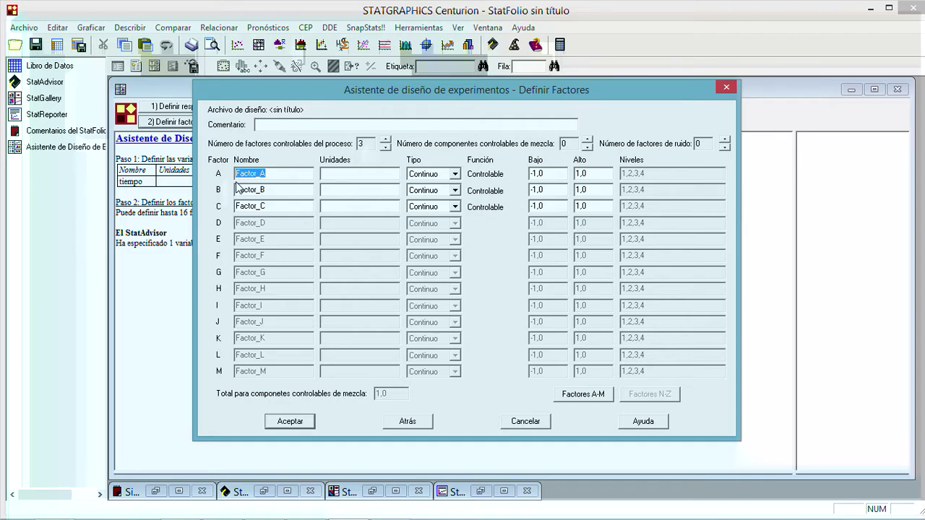
pyautogui.write('porcentaje A')
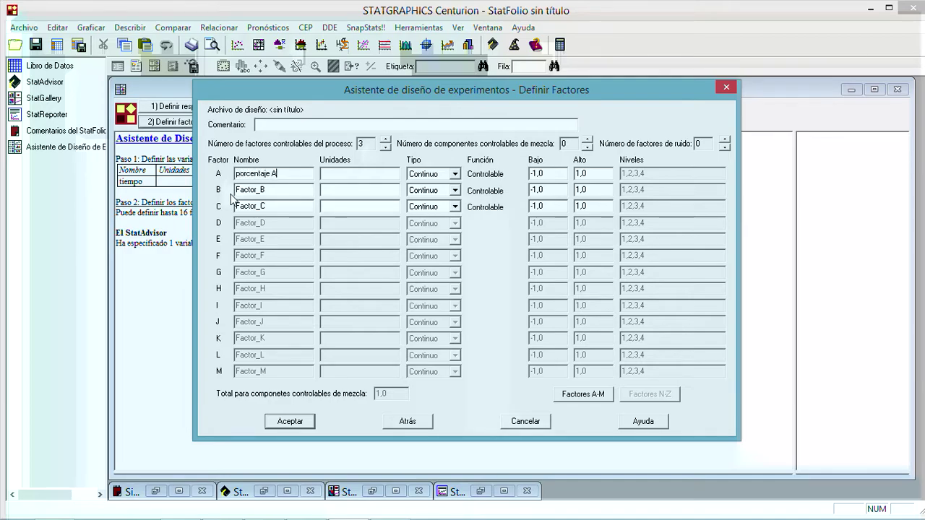
pyautogui.doubleClick(273, 190)
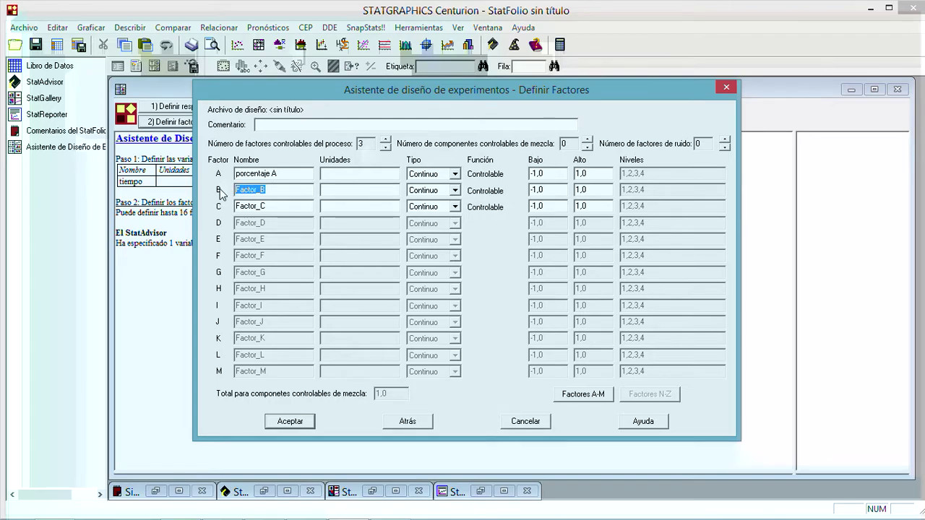
pyautogui.write('lb ml')
pyautogui.press('BackSpace')
pyautogui.press('BackSpace')
pyautogui.press('BackSpace')
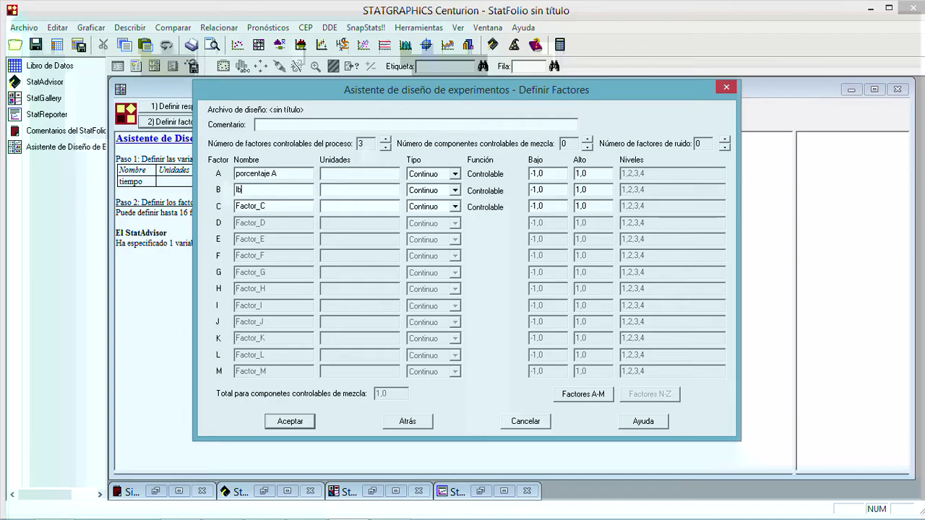
pyautogui.press('BackSpace')
# Step: Set factor A's units to "porcentajes" and keep its type as Continuo
pyautogui.click(325, 173)
pyautogui.write('porcentajes')
pyautogui.click(459, 176)
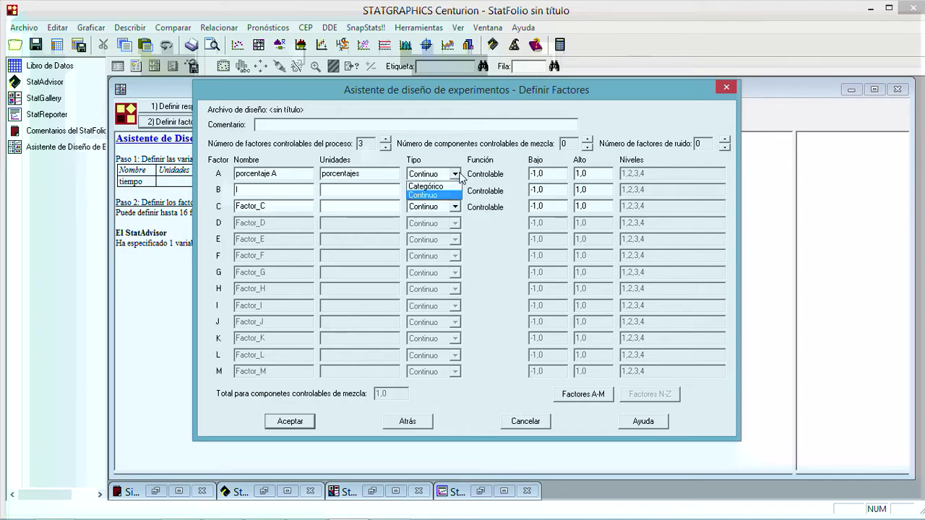
pyautogui.click(460, 175)
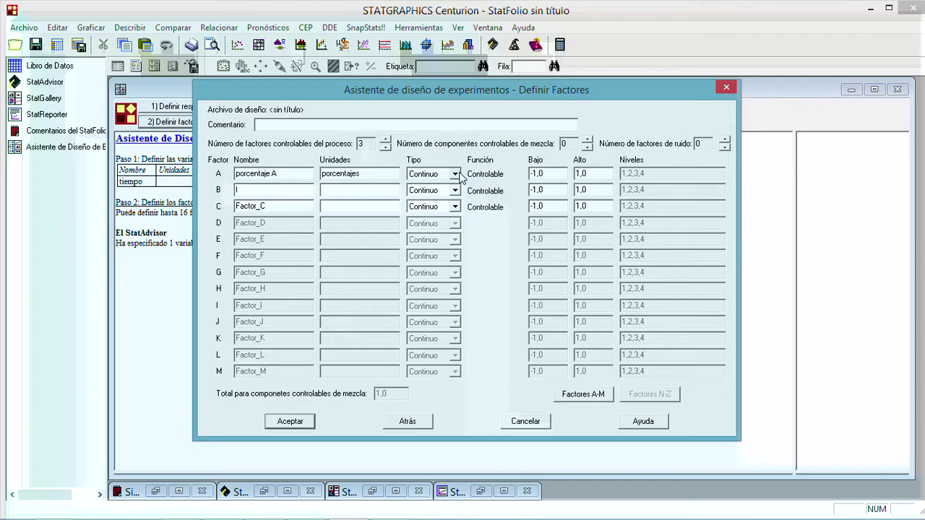
# Step: Name factor B "catalizador" and set its units to "lb"
pyautogui.click(264, 189)
pyautogui.moveTo(277, 173); pyautogui.dragTo(232, 174)
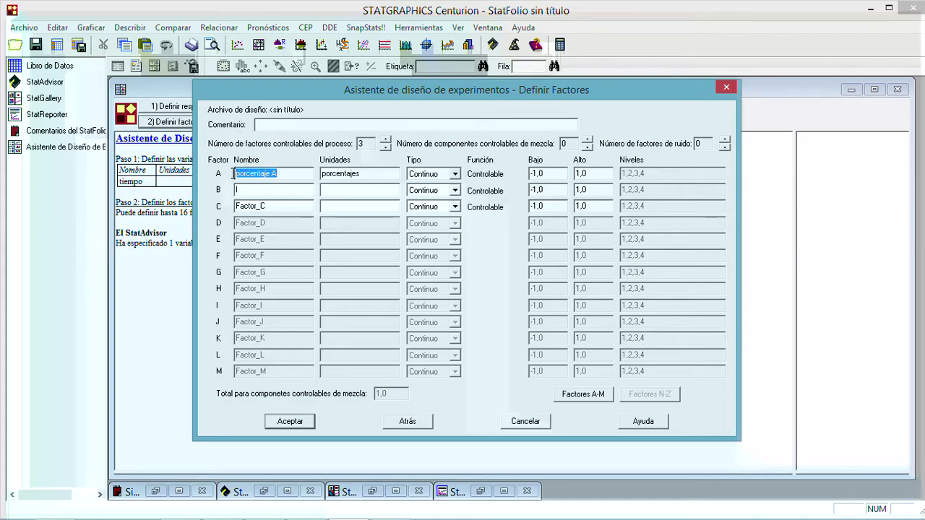
pyautogui.click(245, 192)
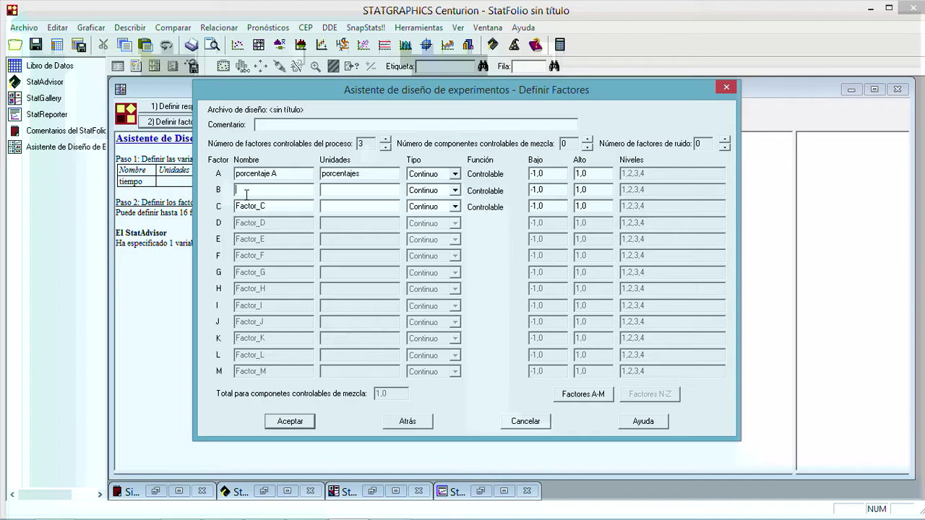
pyautogui.write('catalizador')
pyautogui.press('Tab')
pyautogui.write('lb')
# Step: Check the factor levels in the Excel example, and set factor A's low level to 15 and high level to 25
pyautogui.click(390, 508)
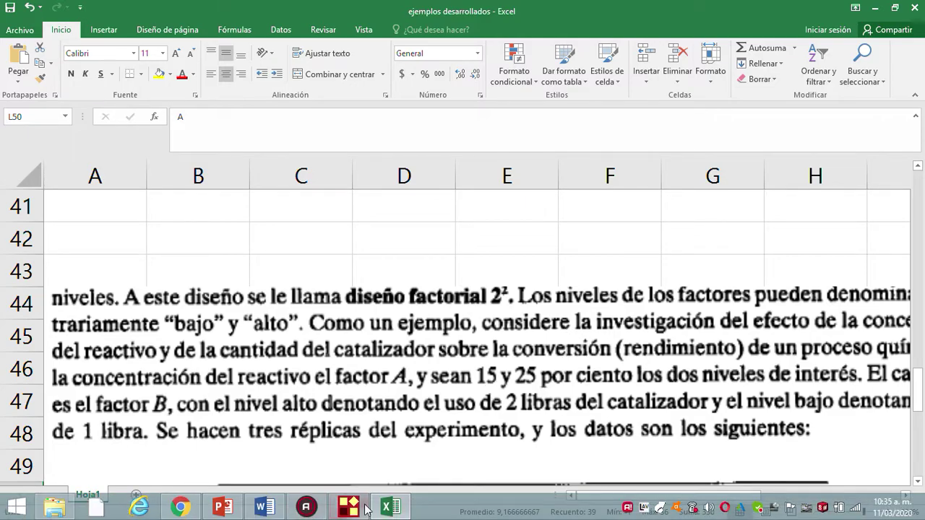
pyautogui.click(347, 507)
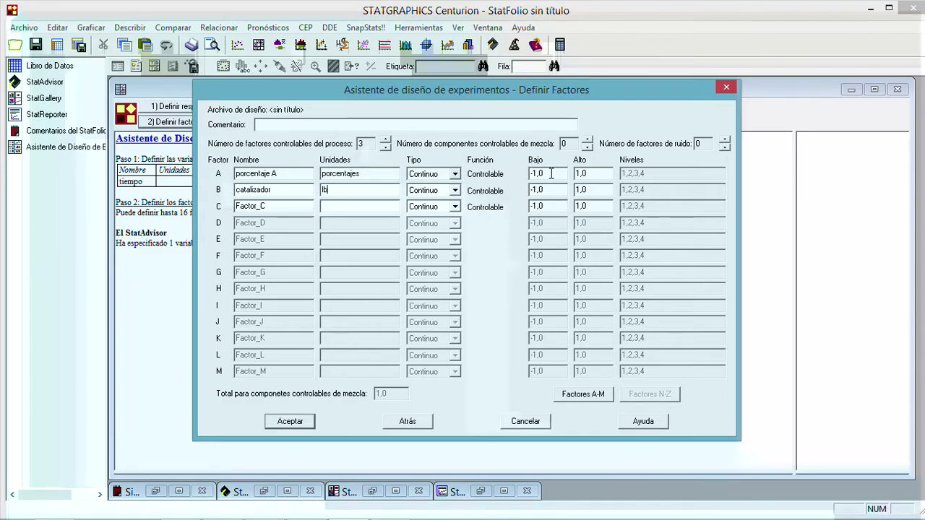
pyautogui.moveTo(551, 174); pyautogui.dragTo(498, 181)
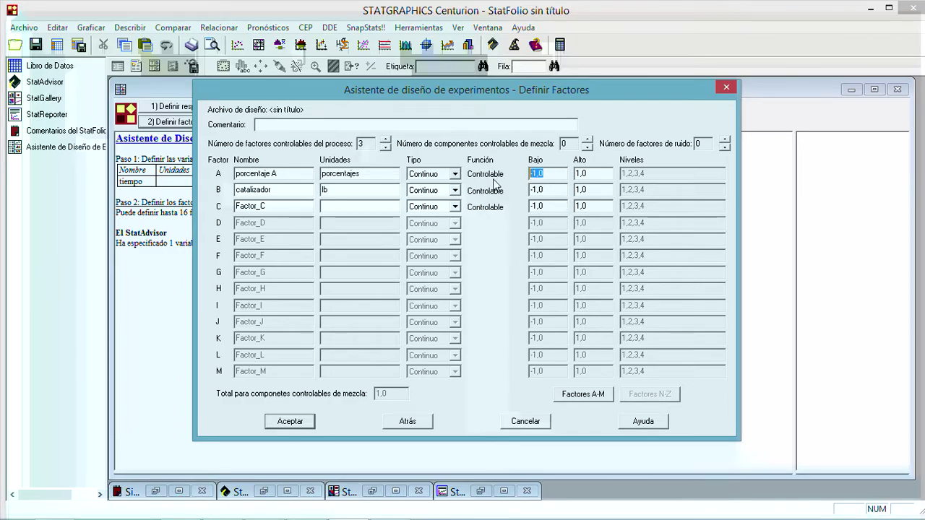
pyautogui.write('15')
pyautogui.moveTo(607, 174); pyautogui.dragTo(571, 176)
pyautogui.write('25')
# Step: Set the catalyst's low level to 1 and high level to 2, and accept the definition with 2 controllable process factors
pyautogui.click(550, 189)
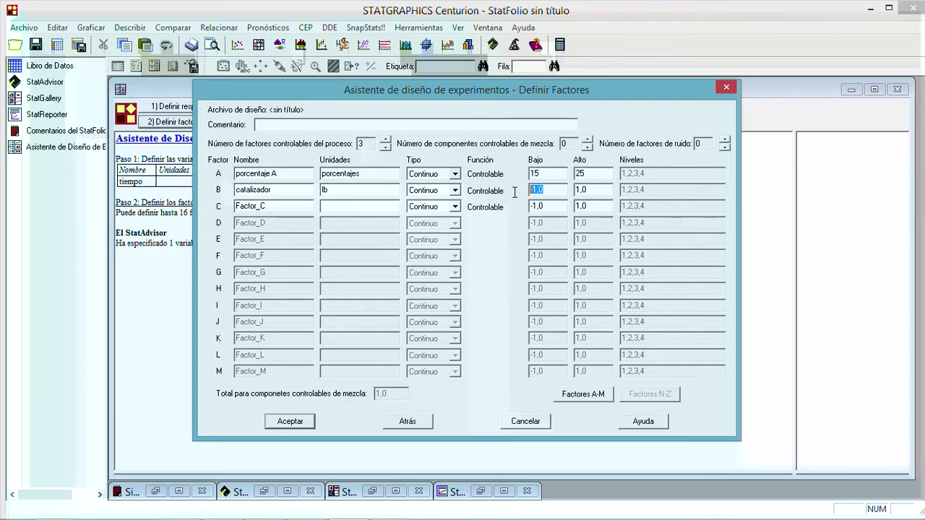
pyautogui.write('1')
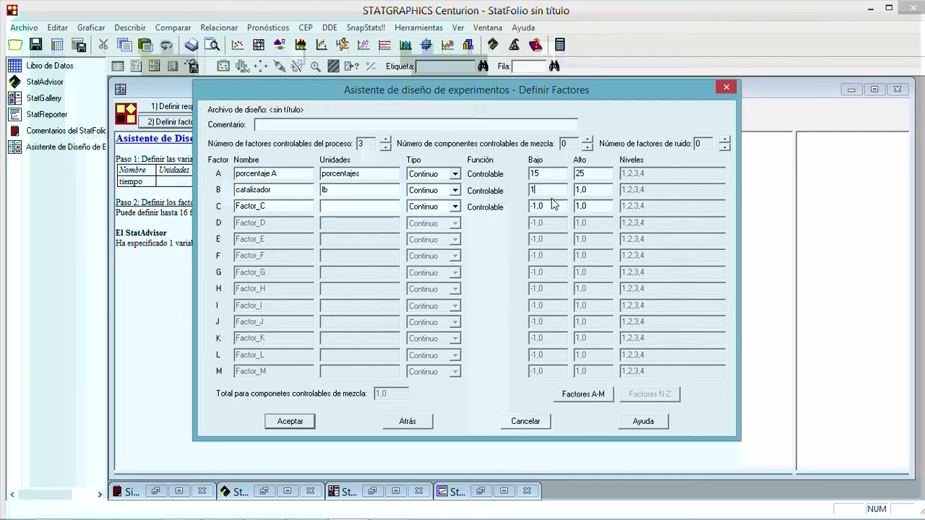
pyautogui.press('Tab')
pyautogui.write('2')
pyautogui.click(387, 148)
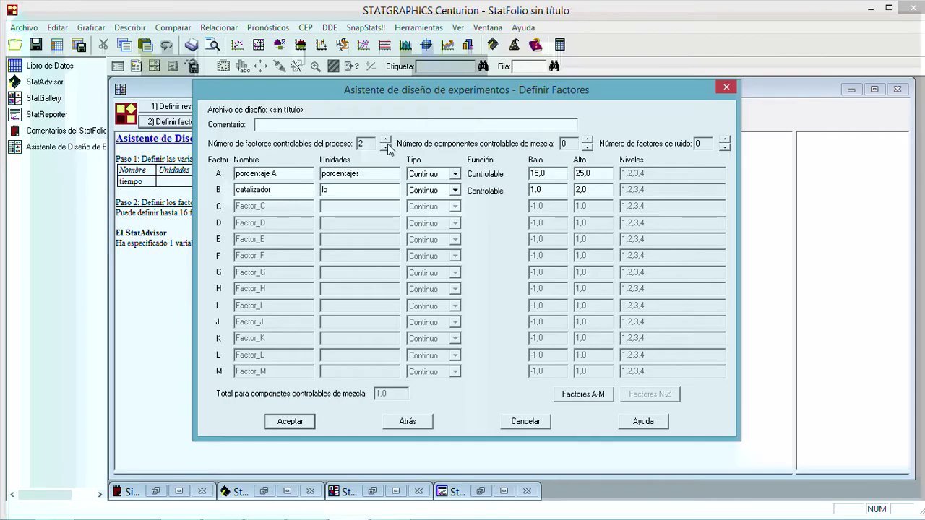
pyautogui.click(289, 421)
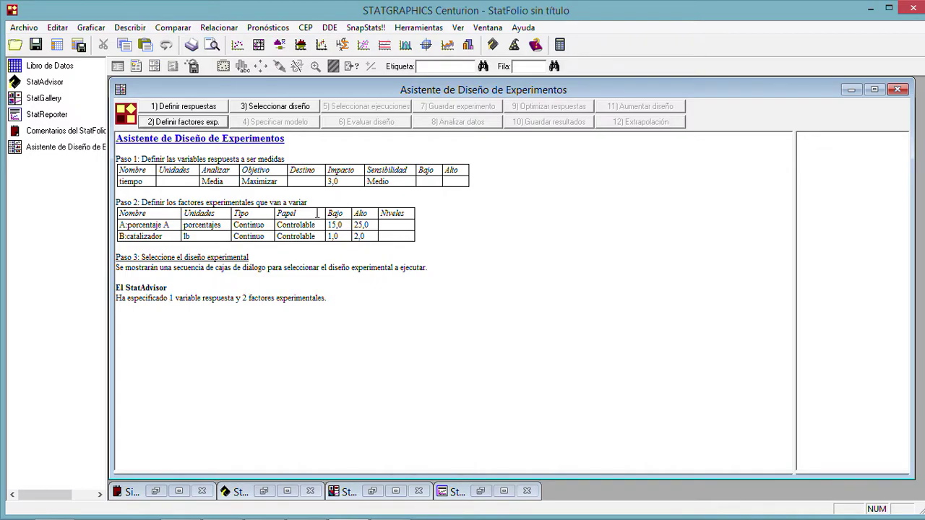
# Step: Start the design selection for the two process factors with the Cribado class and pick the Factorial 2^2 design
pyautogui.click(275, 107)
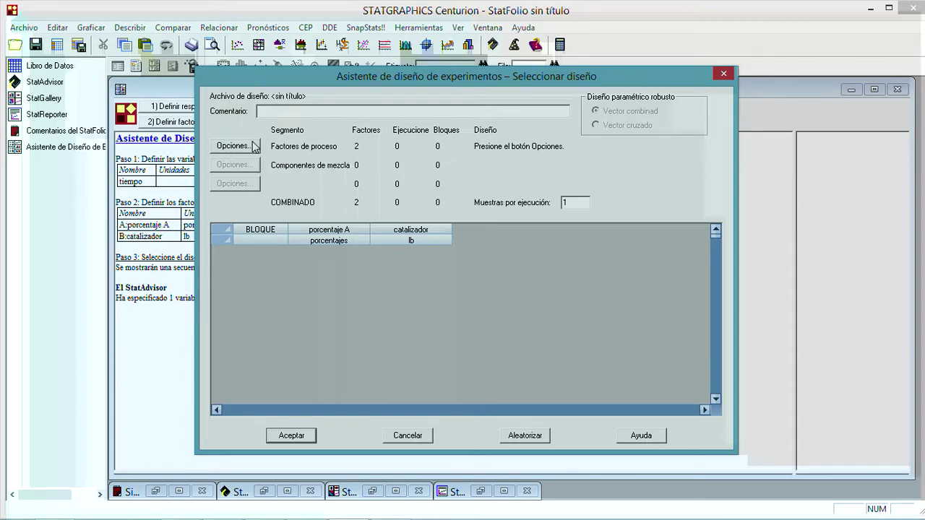
pyautogui.click(252, 148)
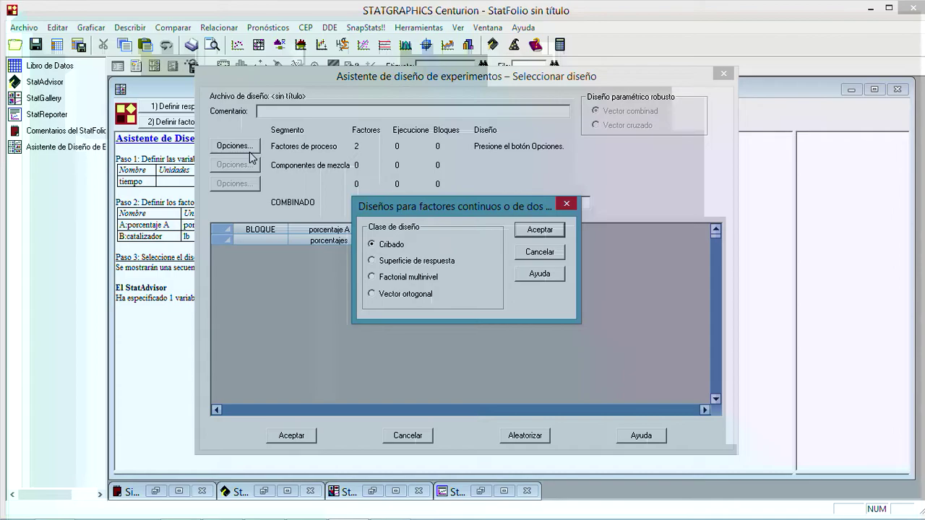
pyautogui.click(540, 229)
pyautogui.click(641, 196)
pyautogui.click(641, 195)
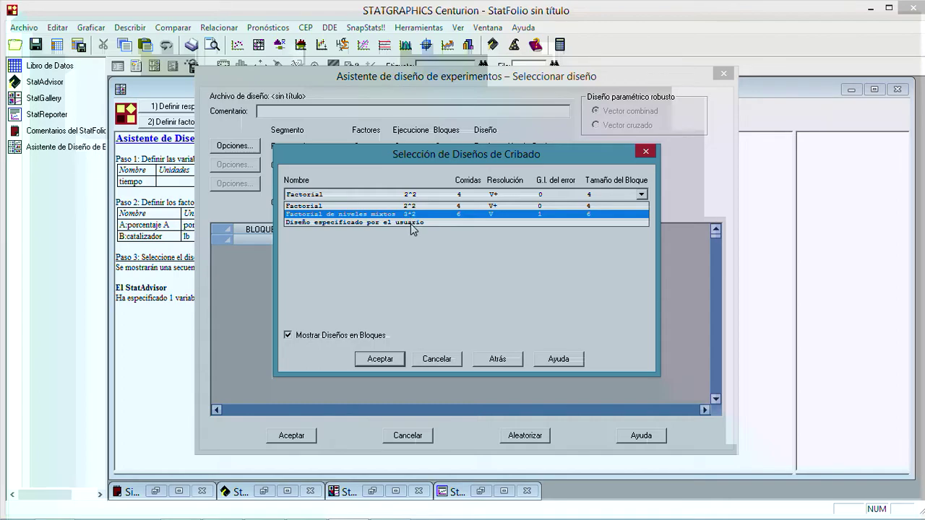
pyautogui.press('Down')
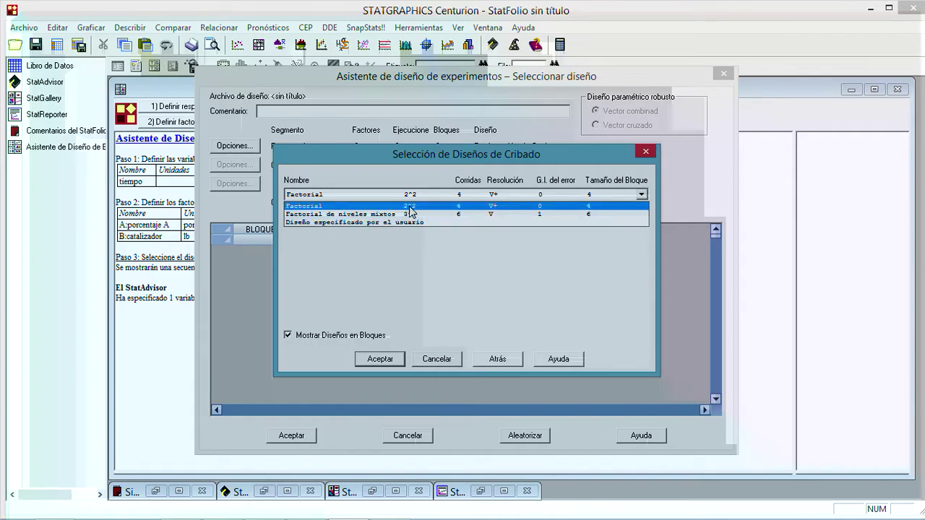
pyautogui.click(409, 208)
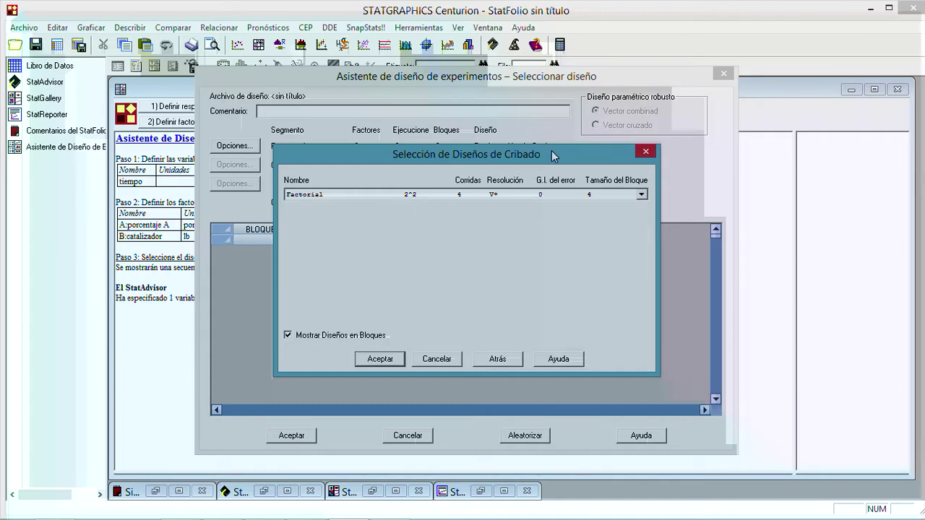
# Step: Cancel the design creation and leave the design selection
pyautogui.click(646, 152)
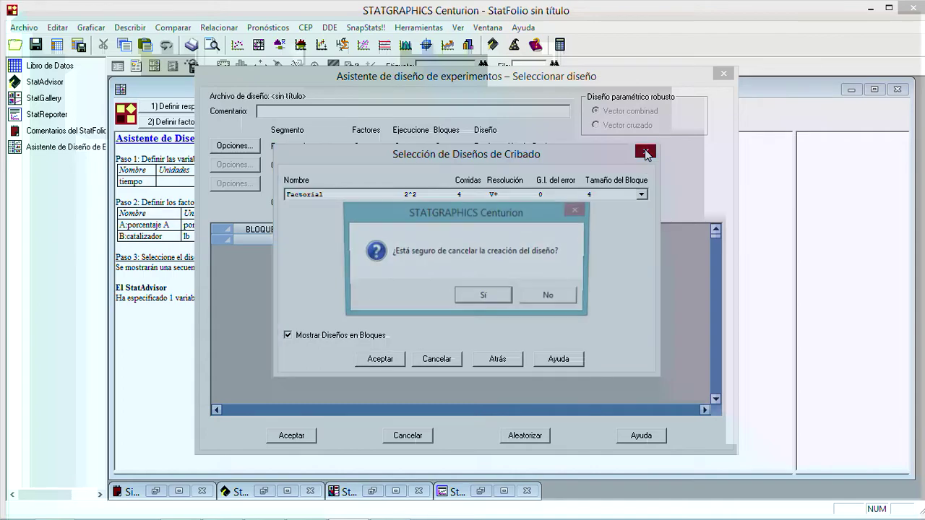
pyautogui.click(484, 296)
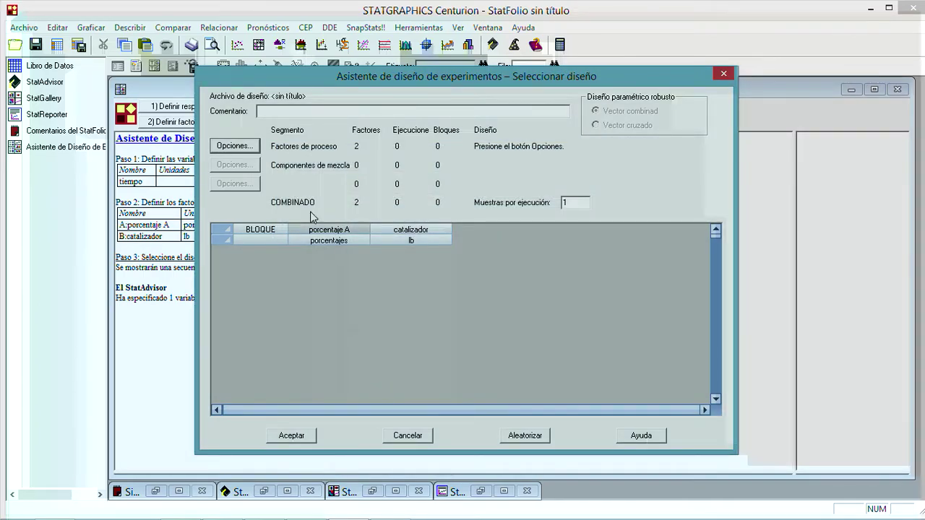
pyautogui.click(722, 73)
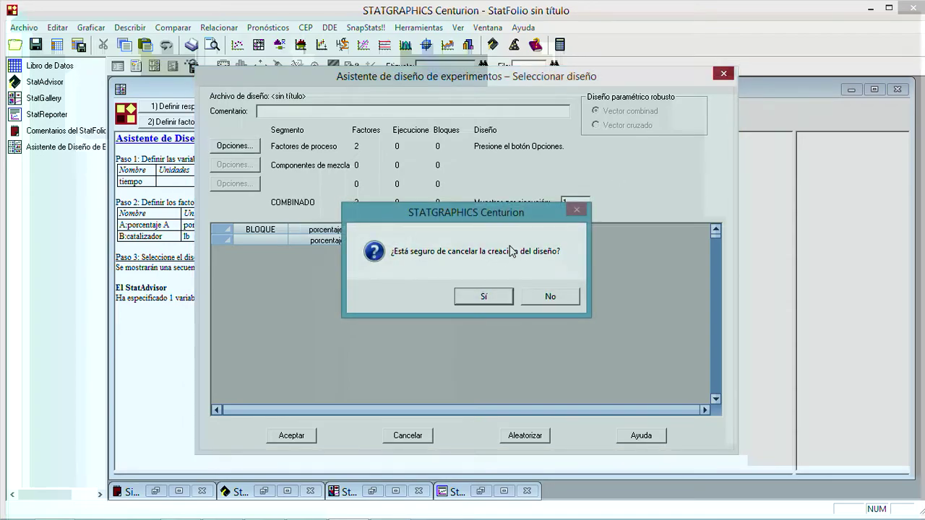
pyautogui.click(497, 295)
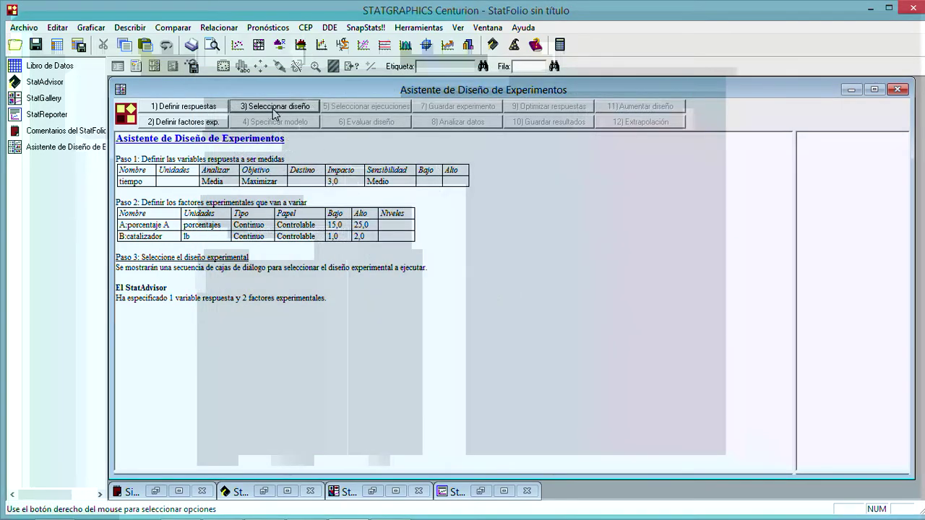
# Step: Set the number of controllable process factors to 9 in the factor definition and accept it
pyautogui.click(182, 122)
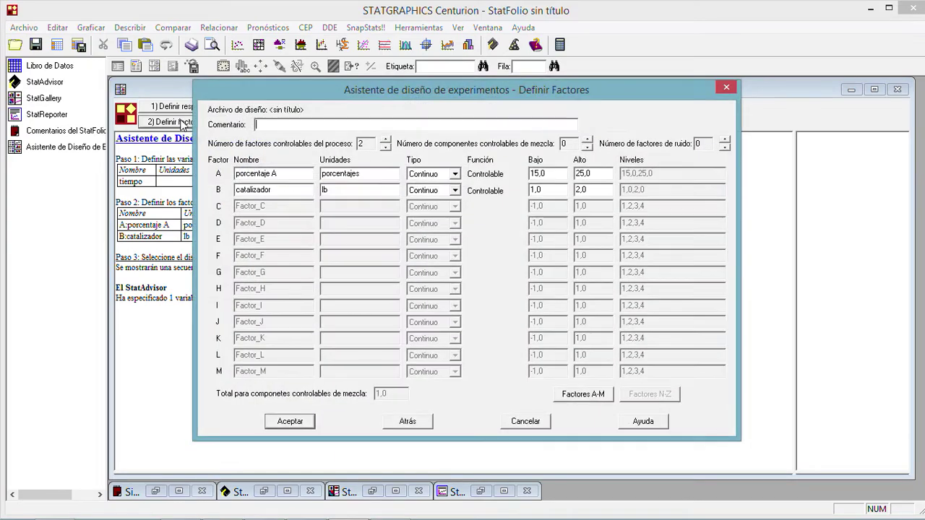
pyautogui.click(387, 140)
pyautogui.click(388, 139)
pyautogui.click(388, 139)
pyautogui.click(387, 140)
pyautogui.click(387, 139)
pyautogui.click(387, 140)
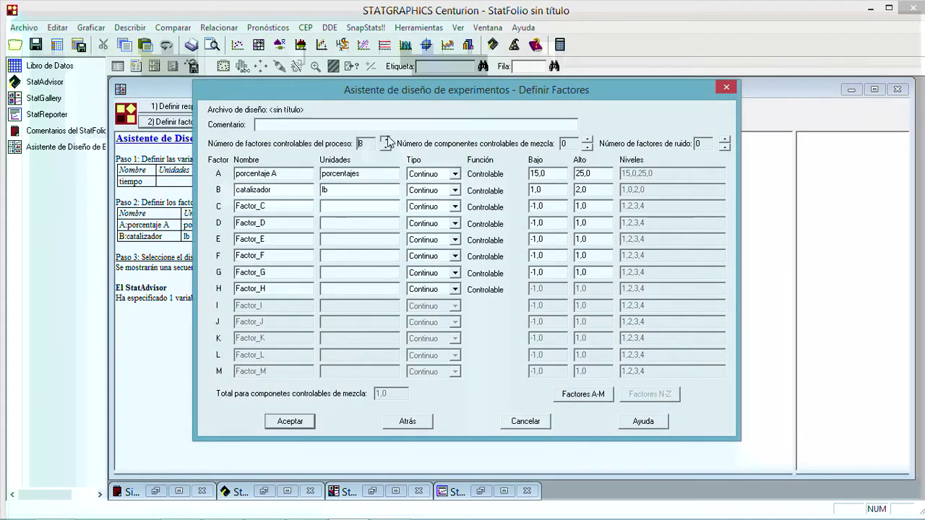
pyautogui.click(387, 139)
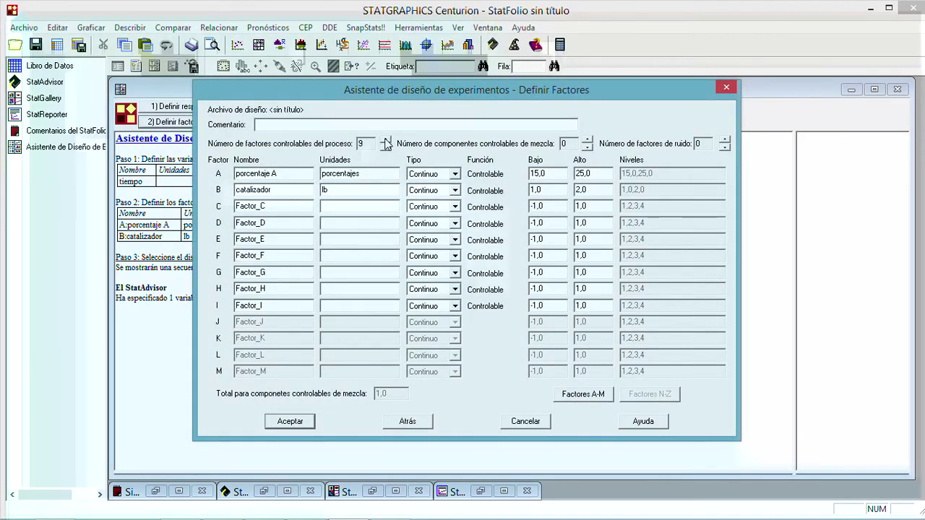
pyautogui.click(290, 421)
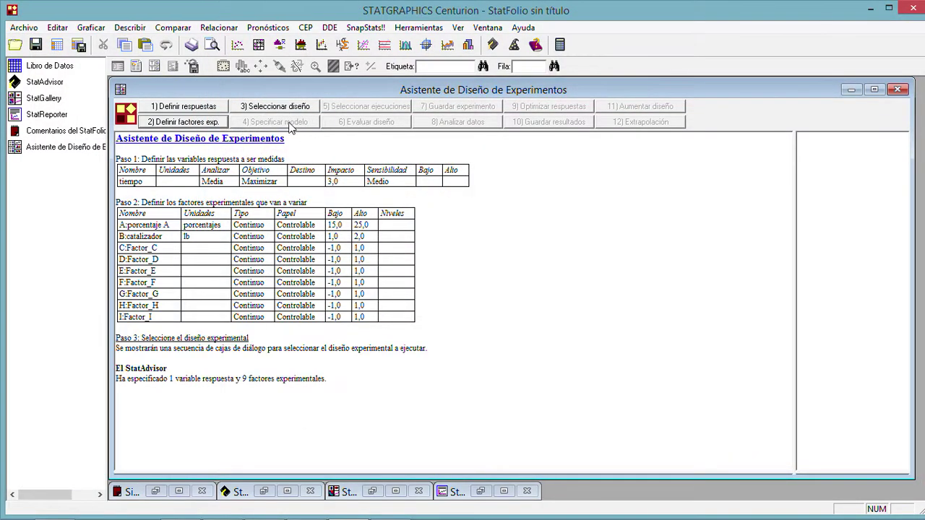
# Step: Start the design selection for the nine factors with the Cribado class and list the available screening designs
pyautogui.click(276, 106)
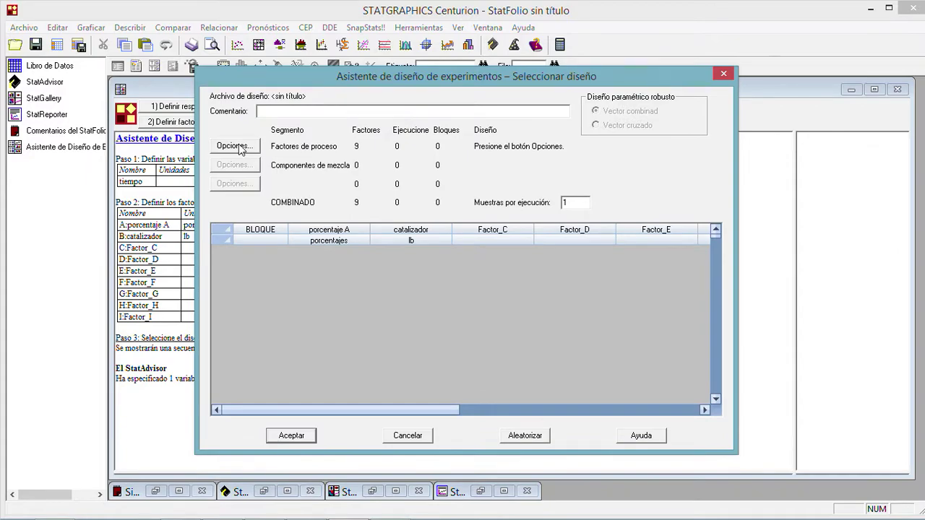
pyautogui.click(243, 147)
pyautogui.click(540, 230)
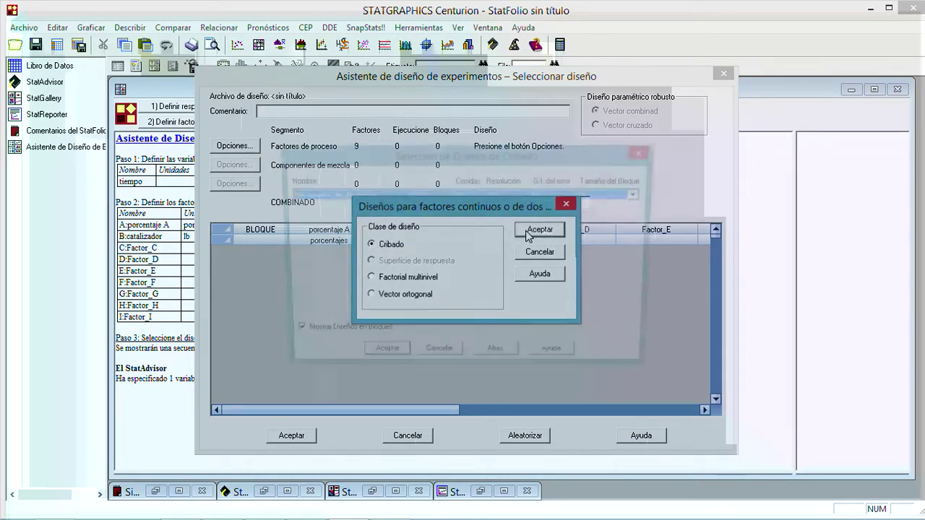
pyautogui.click(641, 195)
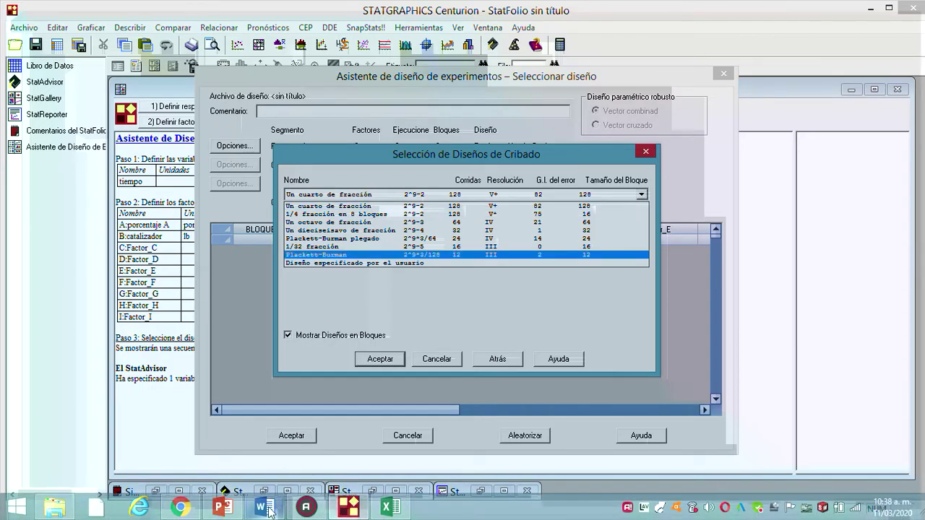
# Step: Switch to PowerPoint and paste the captured screenshot of the screening design list onto the blank slide
pyautogui.click(267, 508)
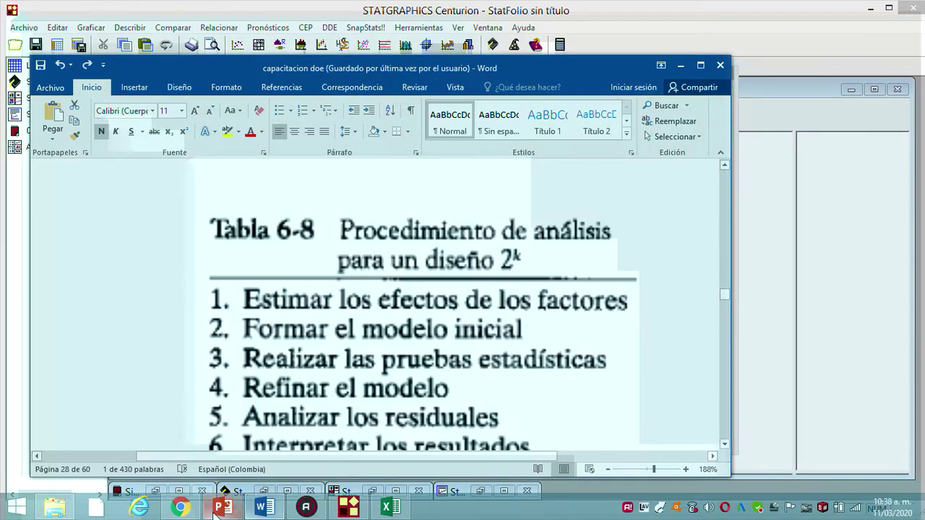
pyautogui.click(223, 508)
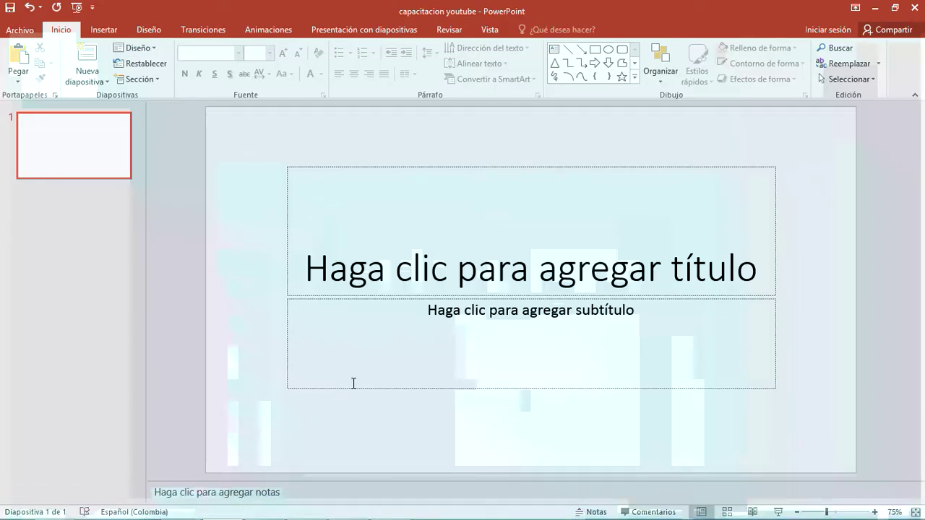
pyautogui.hotkey('ctrl', 'v')
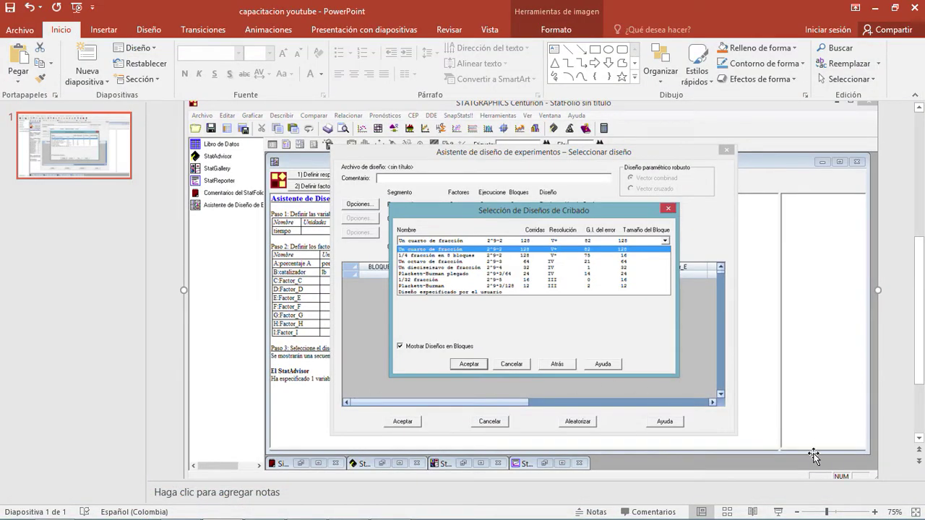
# Step: Examine the runs, resolution, error degrees of freedom and block sizes in the pasted design list, dismissing the browser notifications
pyautogui.click(855, 513)
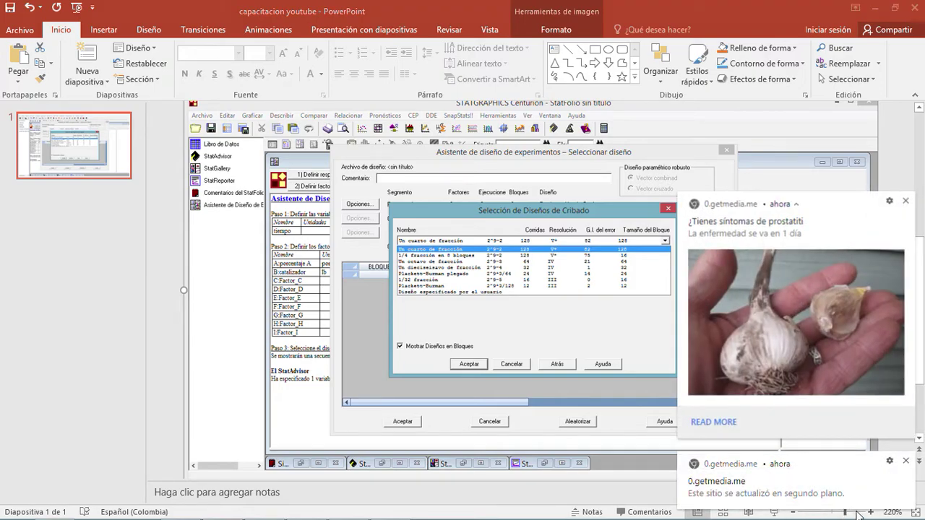
pyautogui.click(906, 200)
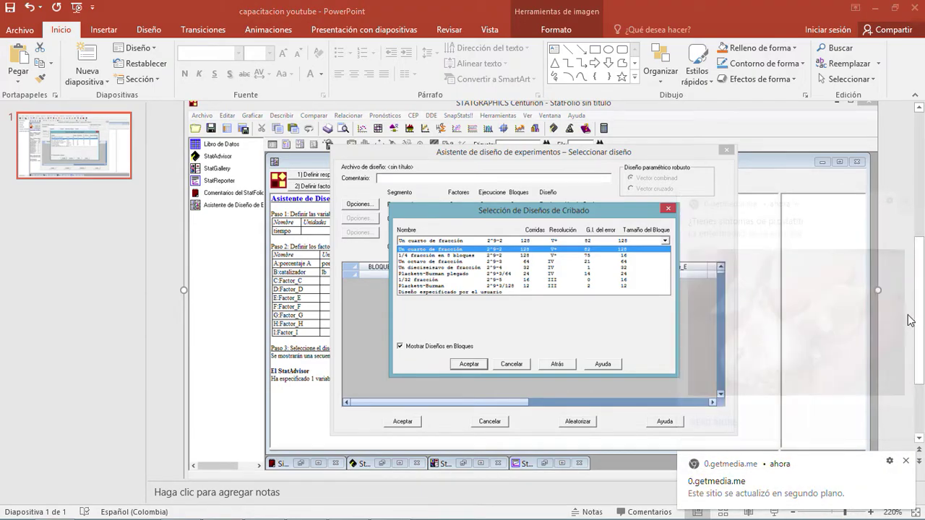
pyautogui.click(906, 461)
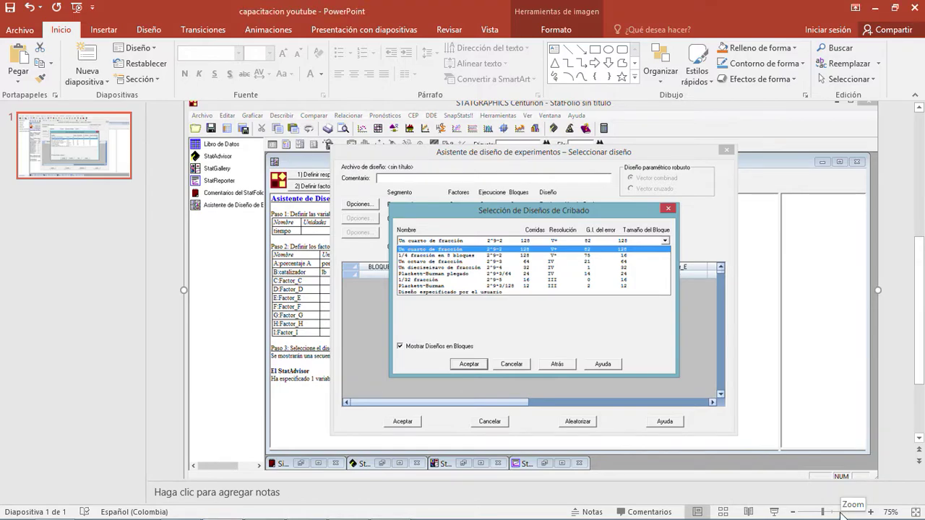
pyautogui.click(842, 512)
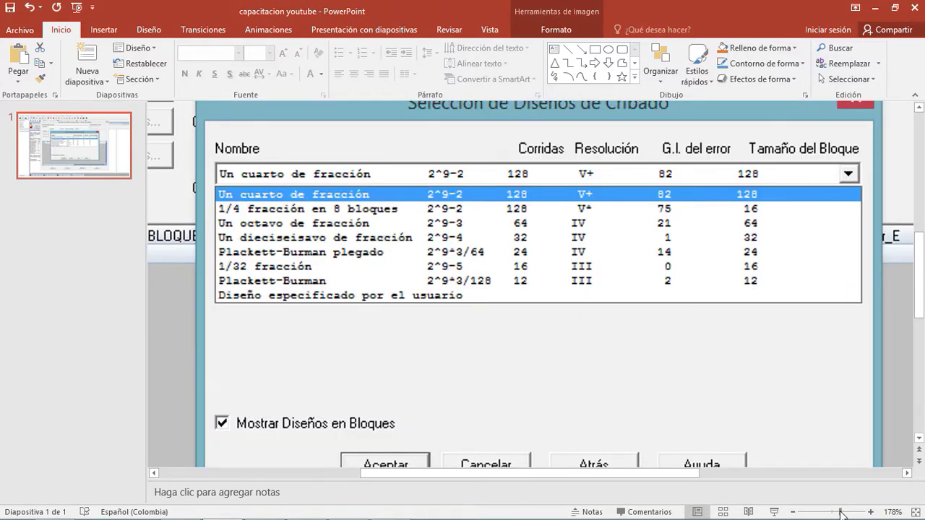
pyautogui.moveTo(527, 474); pyautogui.dragTo(439, 471)
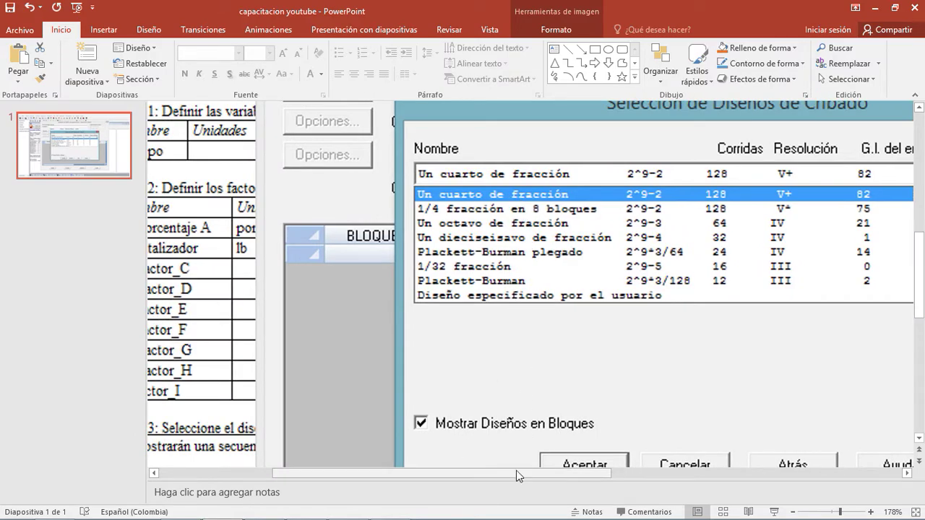
pyautogui.moveTo(517, 475); pyautogui.dragTo(693, 477)
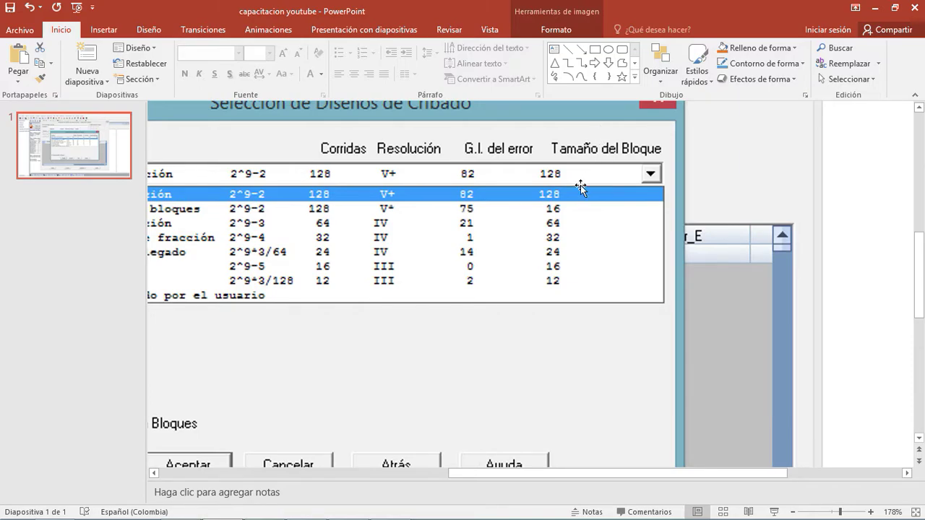
pyautogui.moveTo(568, 475); pyautogui.dragTo(490, 478)
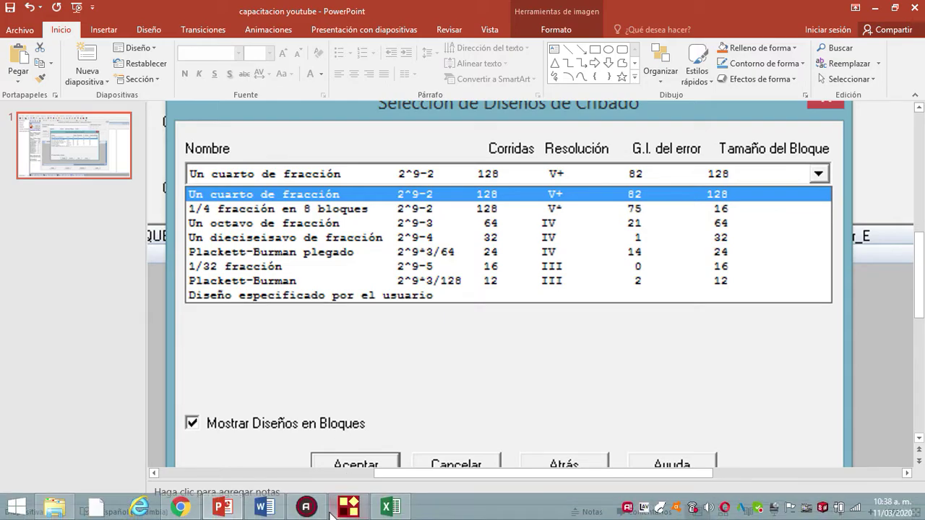
# Step: Switch back to Statgraphics and cancel the creation of the nine-factor screening design
pyautogui.click(349, 507)
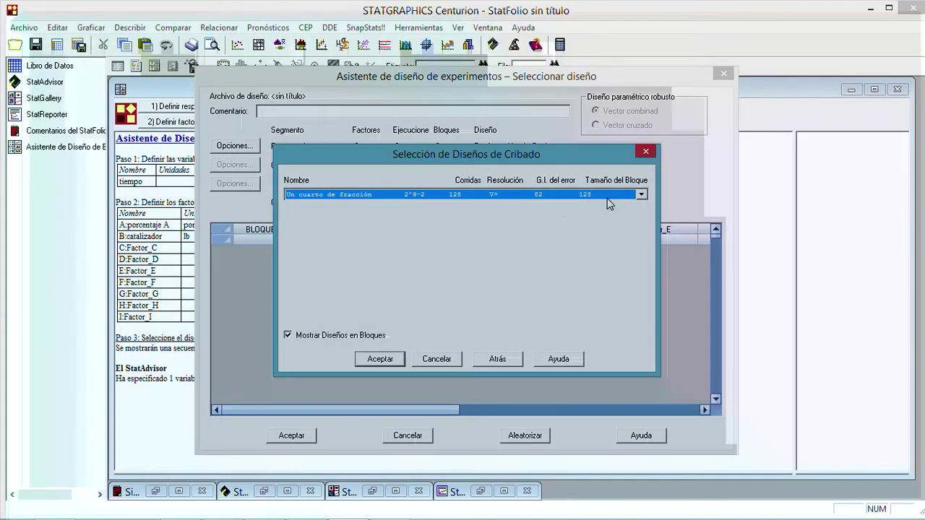
pyautogui.click(641, 194)
pyautogui.click(643, 192)
pyautogui.click(646, 152)
pyautogui.click(493, 296)
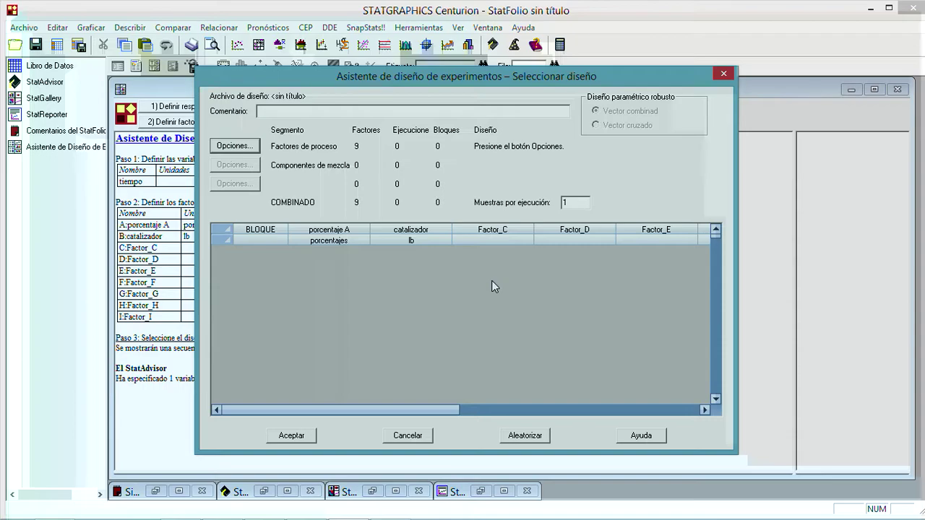
# Step: Reopen the Cribado design selection and review the list from the fractional designs to Plackett-Burman and the user-specified design
pyautogui.click(251, 147)
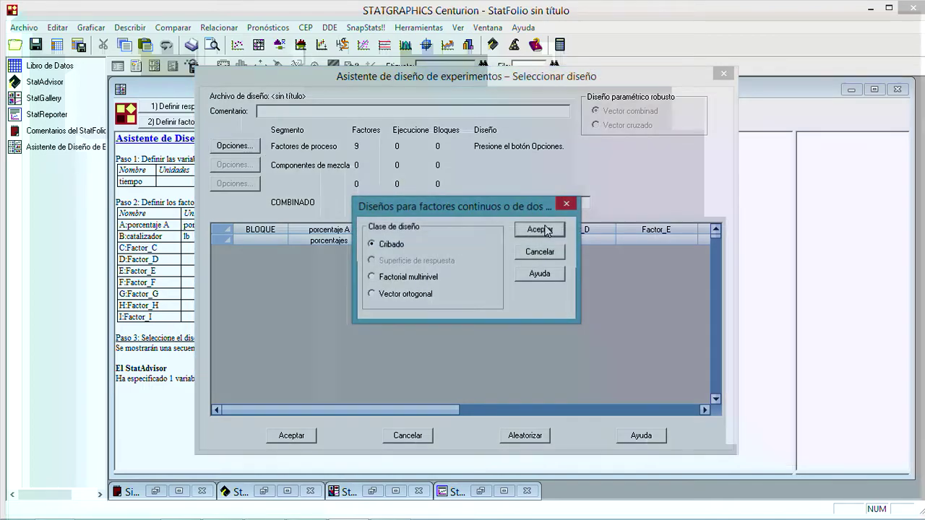
pyautogui.click(547, 230)
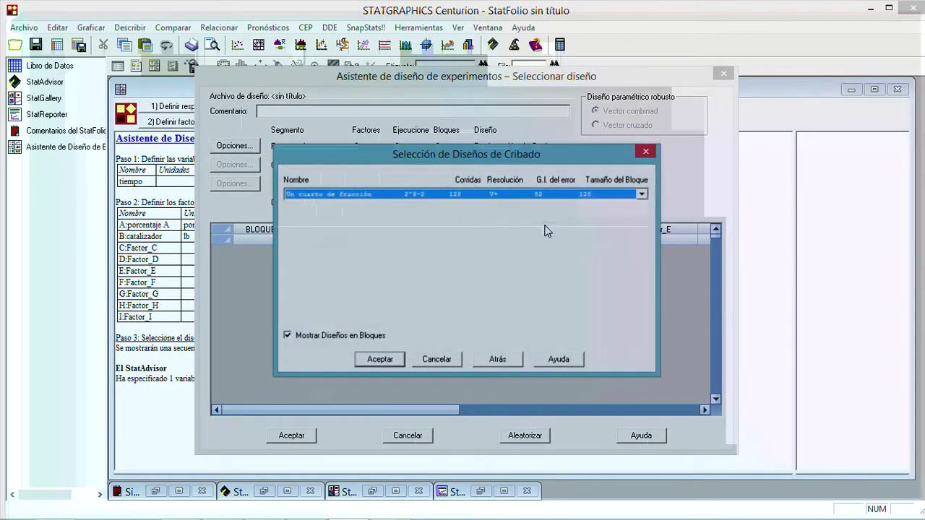
pyautogui.click(641, 194)
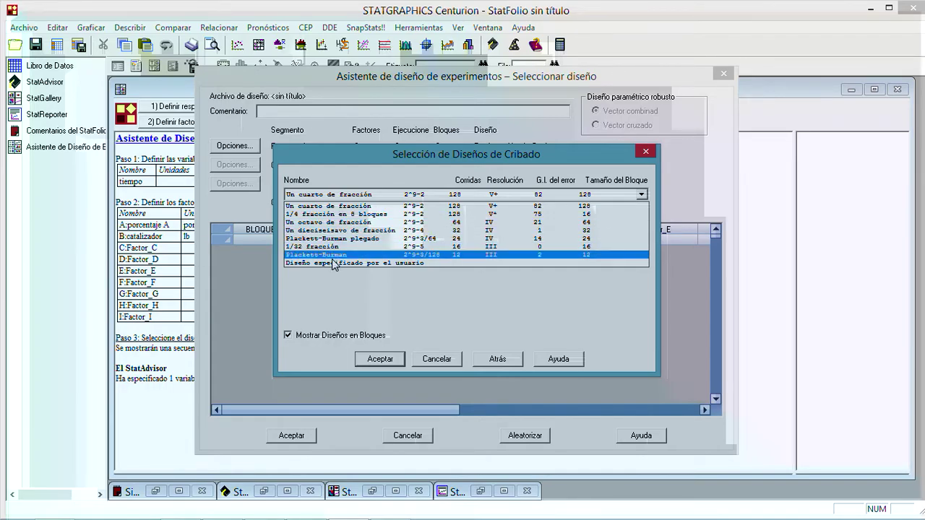
pyautogui.press('Down')
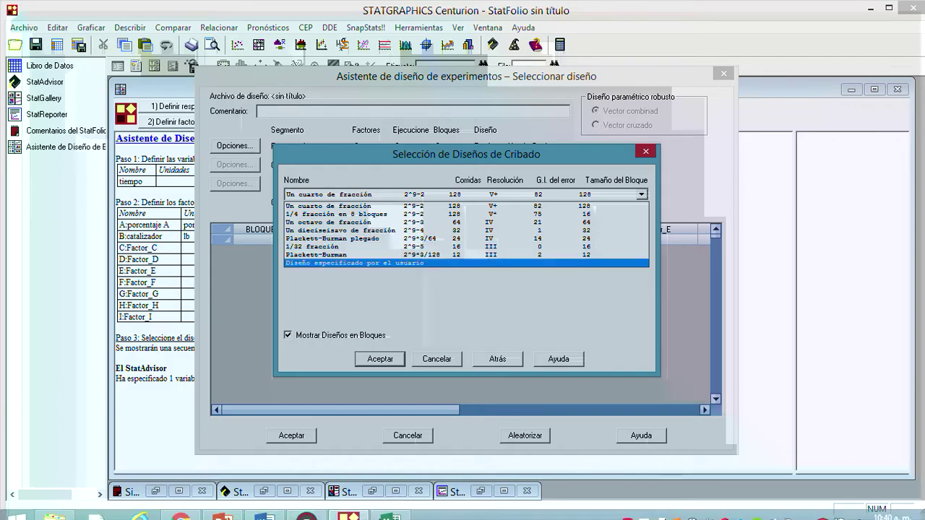
# Step: Check the enlarged design list on the PowerPoint slide again and return to Statgraphics
pyautogui.click(223, 508)
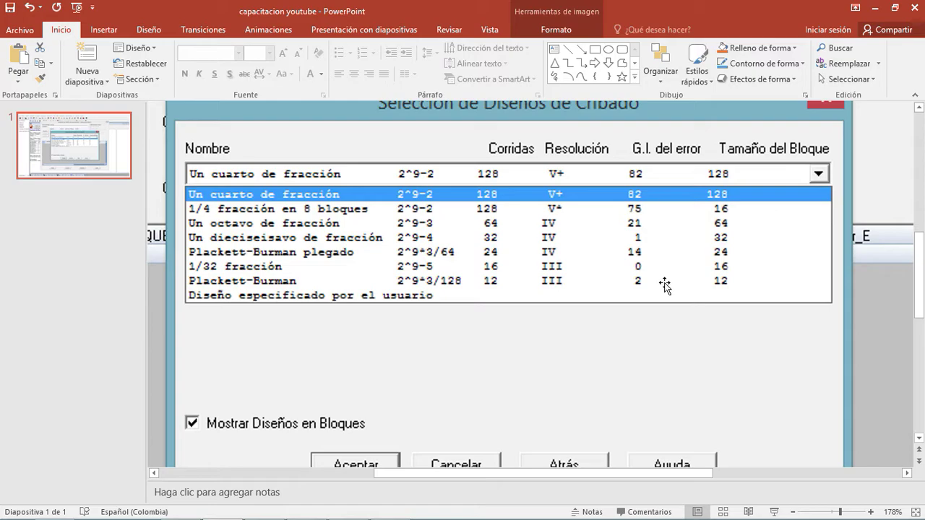
pyautogui.press('Escape')
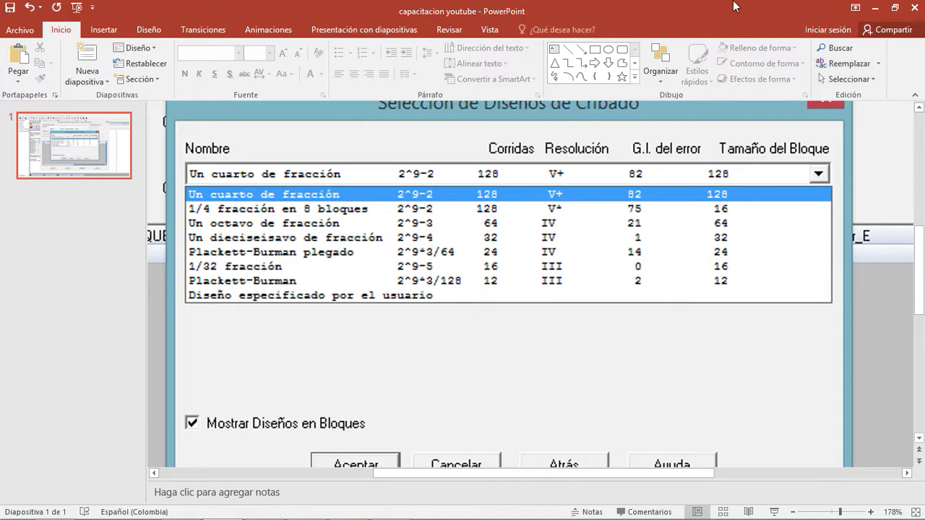
pyautogui.click(349, 507)
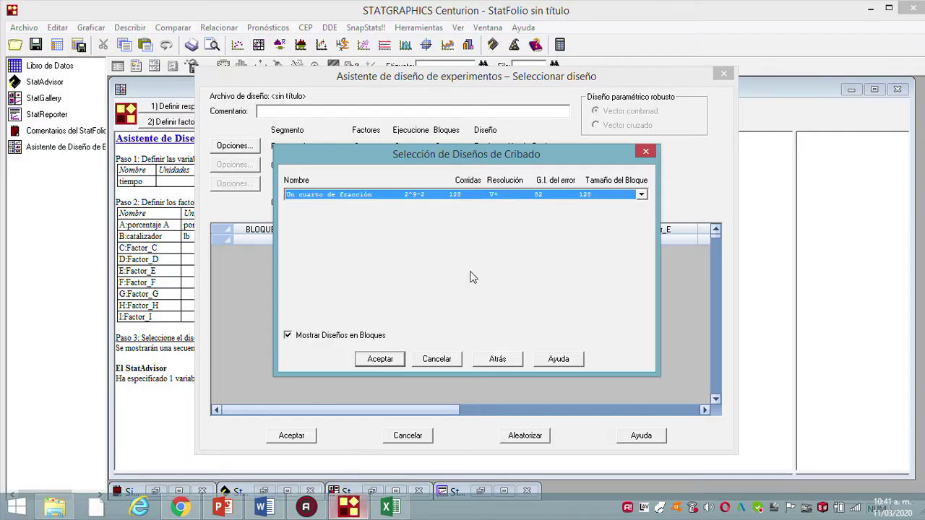
# Step: Cancel the nine-factor screening design and open the multilevel factorial (Factorial multinivel) options for the process factors
pyautogui.click(645, 151)
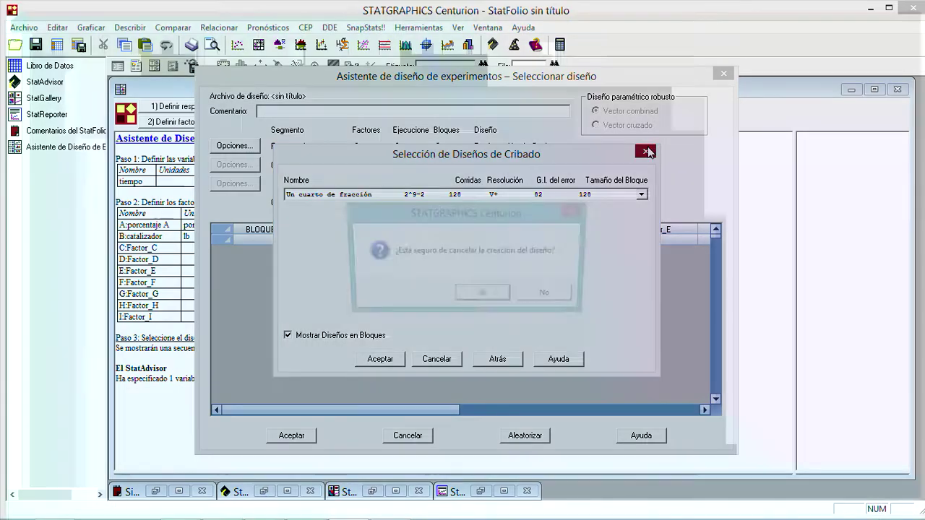
pyautogui.click(488, 297)
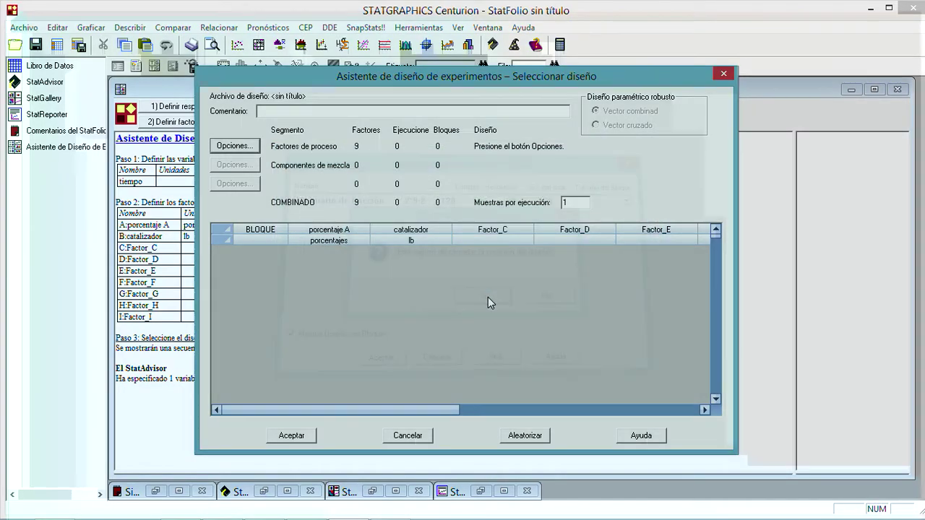
pyautogui.click(233, 145)
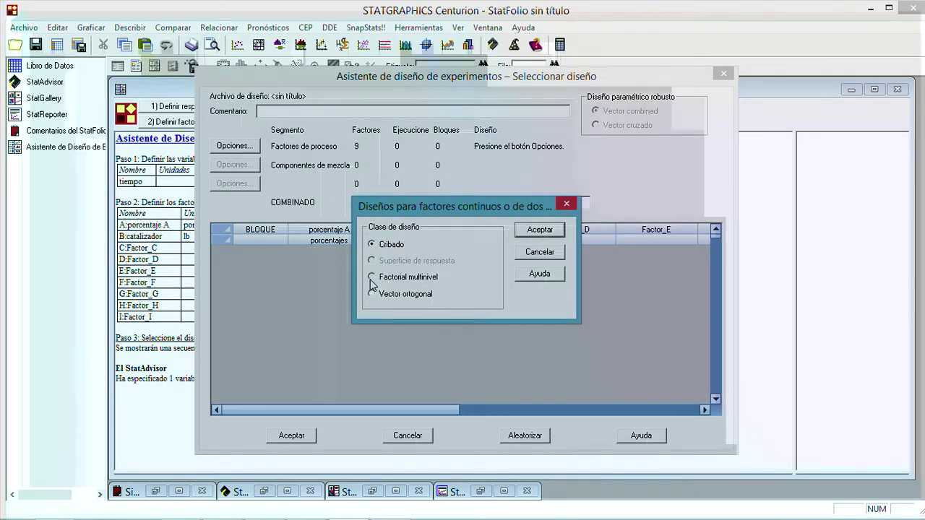
pyautogui.click(372, 277)
pyautogui.click(540, 230)
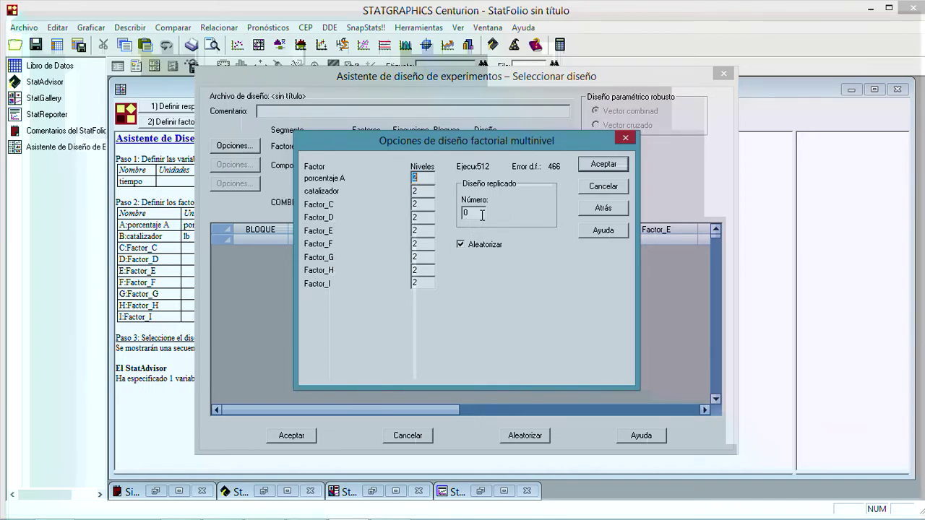
pyautogui.moveTo(477, 213); pyautogui.dragTo(460, 218)
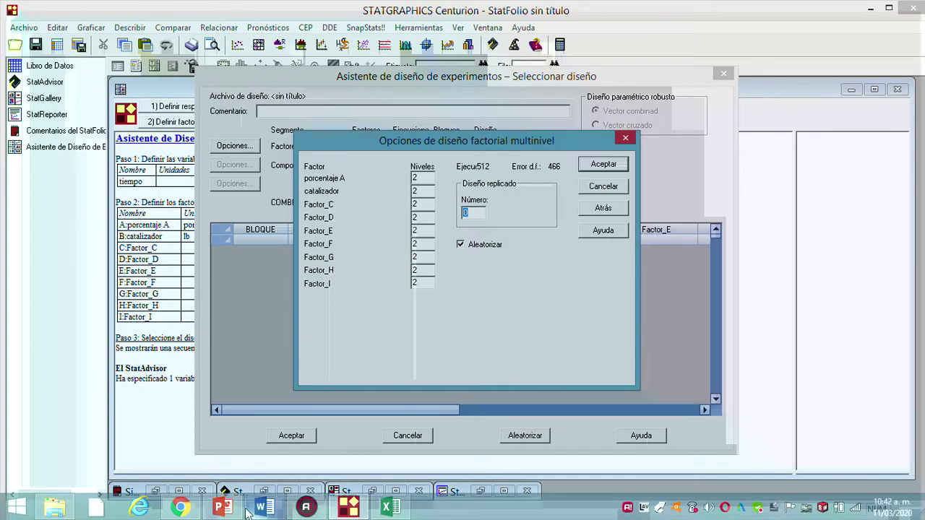
# Step: Paste a screenshot of the multilevel factorial options onto the PowerPoint slide, examine the factor levels and runs, and return to Statgraphics
pyautogui.click(221, 510)
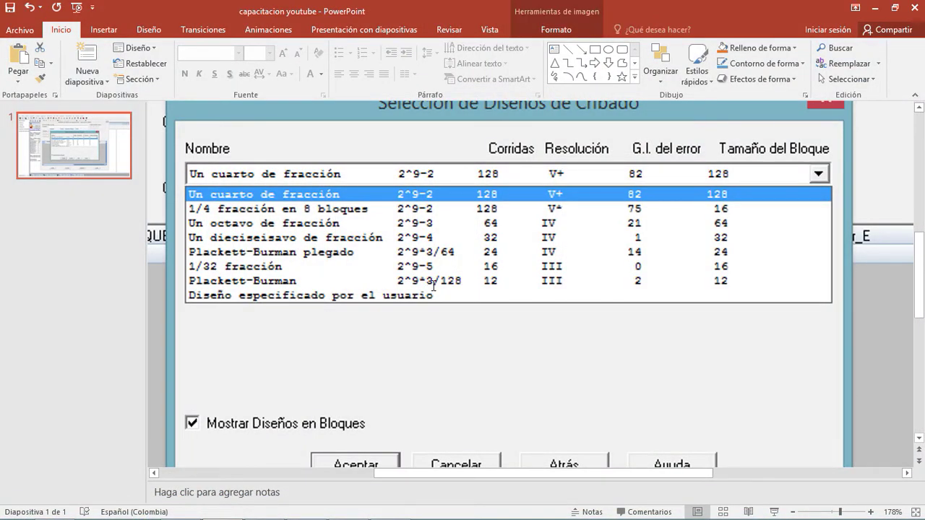
pyautogui.hotkey('ctrl', 'v')
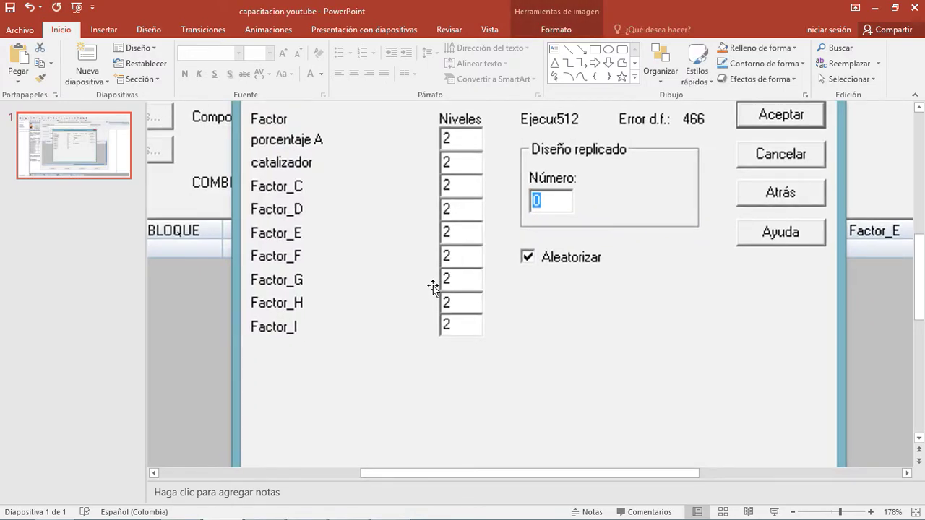
pyautogui.scroll(1, 431, 280)
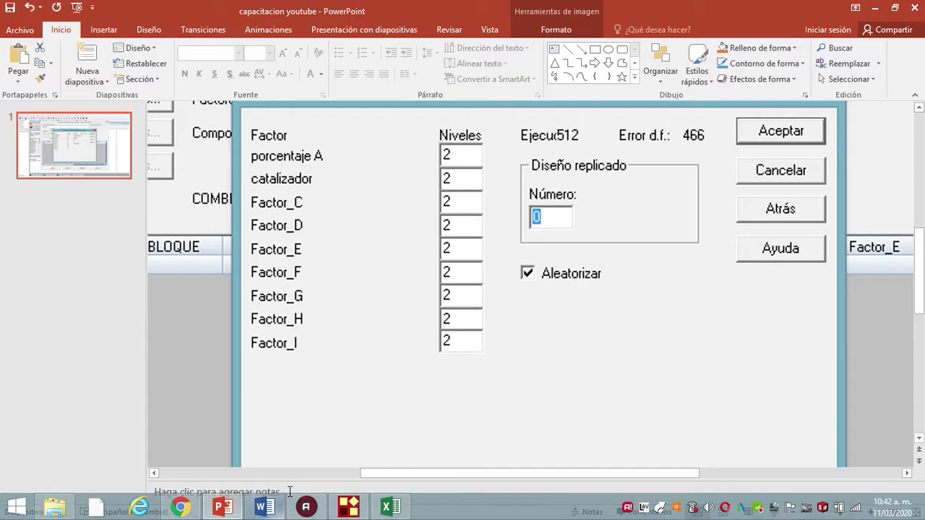
pyautogui.click(348, 509)
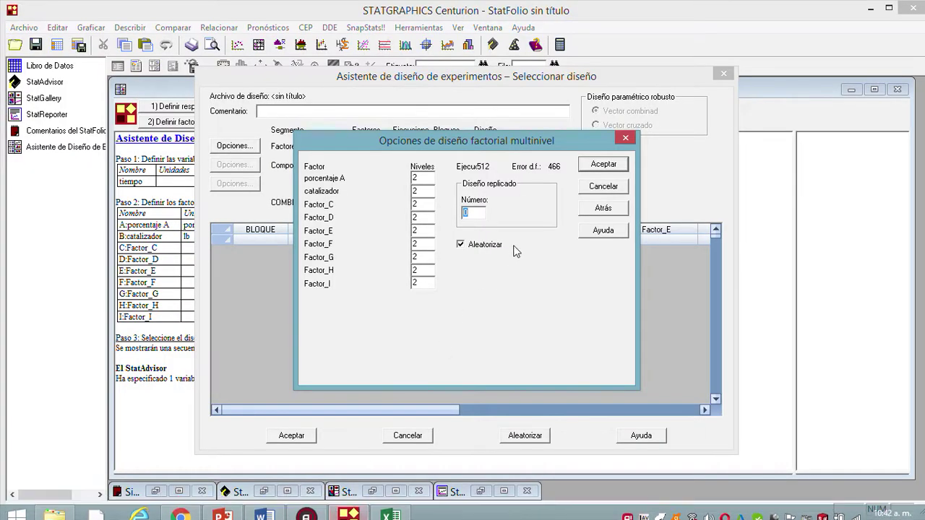
# Step: Set the multilevel factorial's replicate number to 1 and replace the screenshot on the PowerPoint slide with the updated options
pyautogui.write('1')
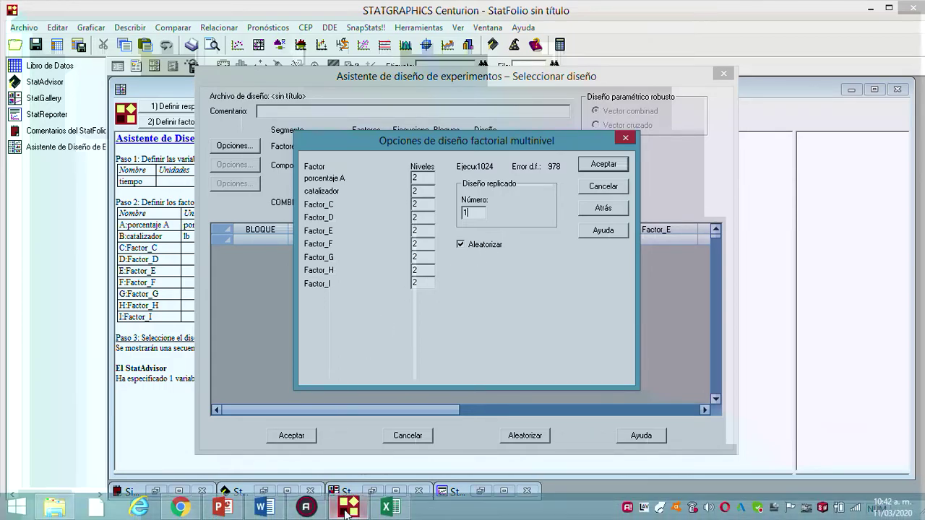
pyautogui.moveTo(347, 511)
pyautogui.click(264, 508)
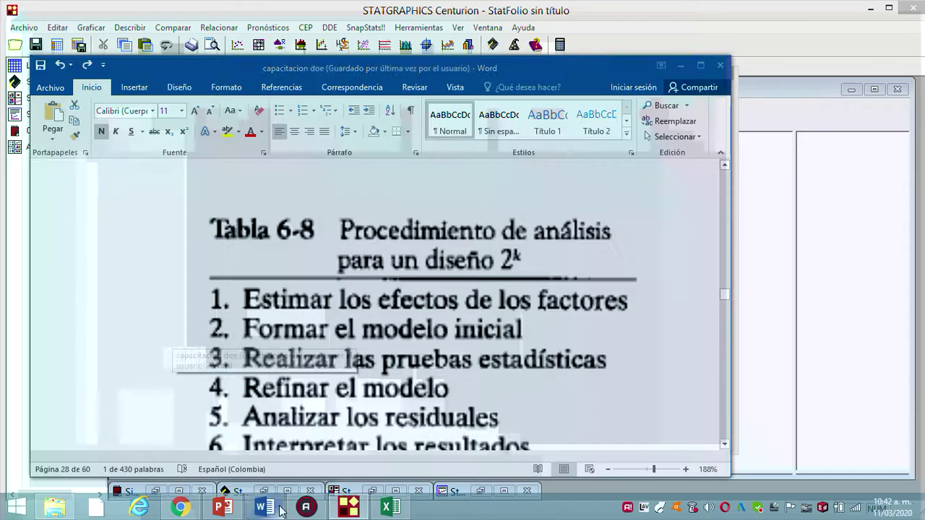
pyautogui.click(225, 509)
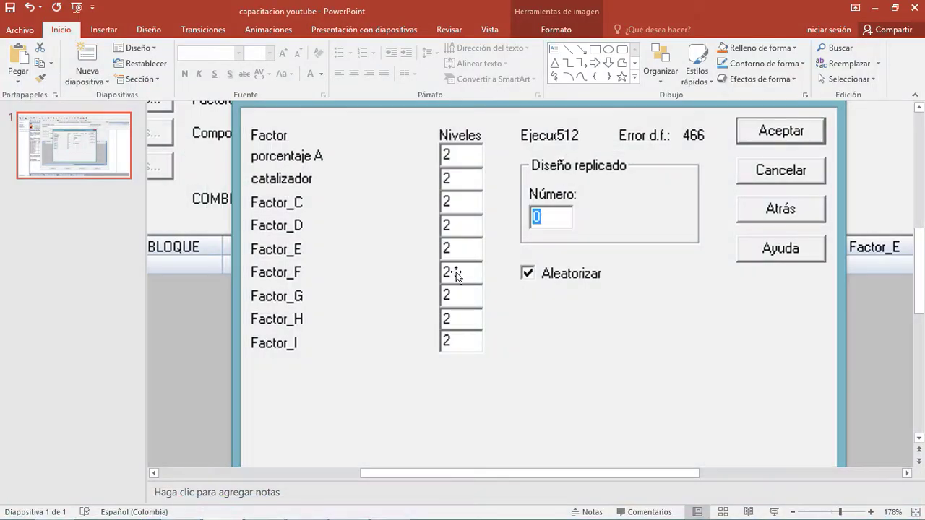
pyautogui.press('Delete')
pyautogui.hotkey('ctrl', 'v')
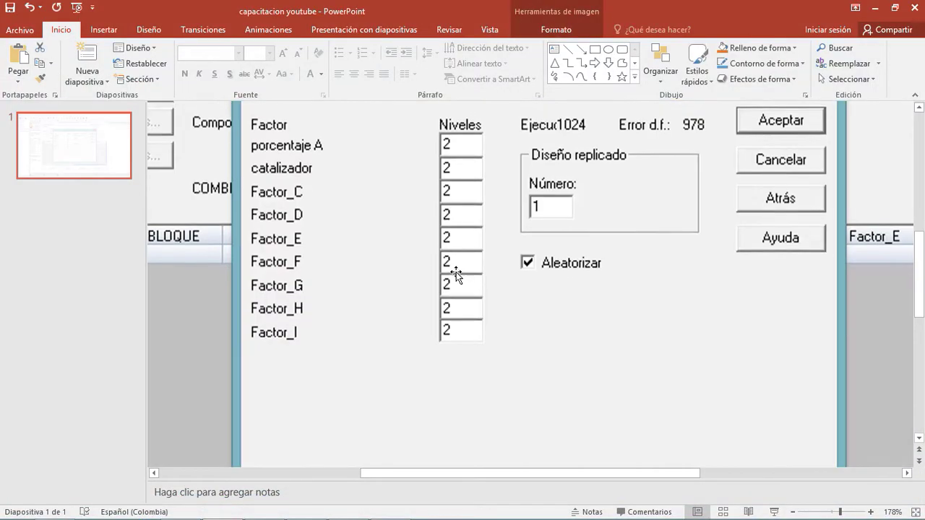
pyautogui.scroll(1, 455, 277)
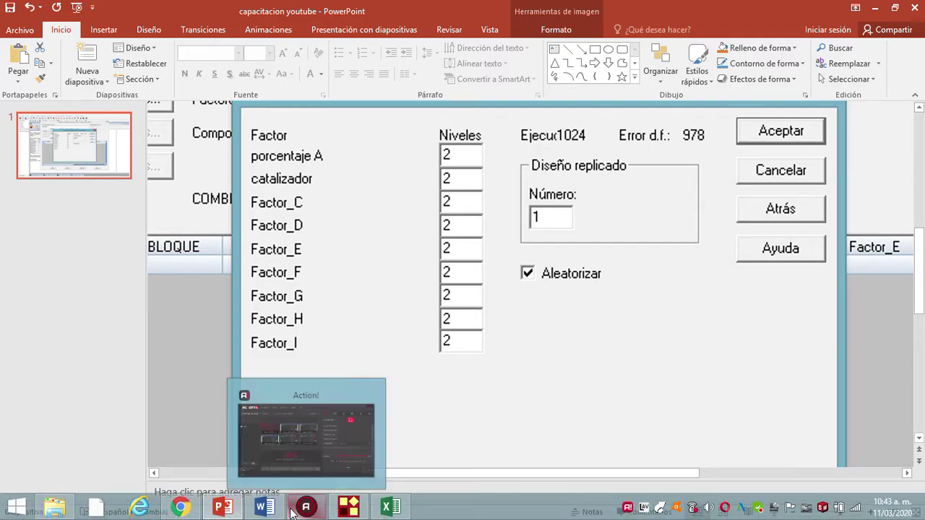
pyautogui.click(346, 511)
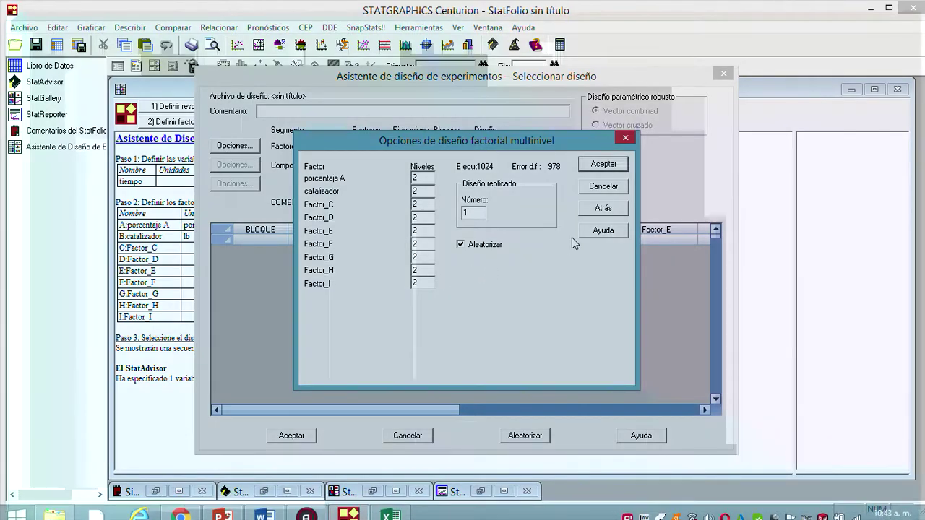
# Step: Cancel the multilevel factorial design and open the orthogonal array (Vector ortogonal) options for the process factors
pyautogui.click(626, 137)
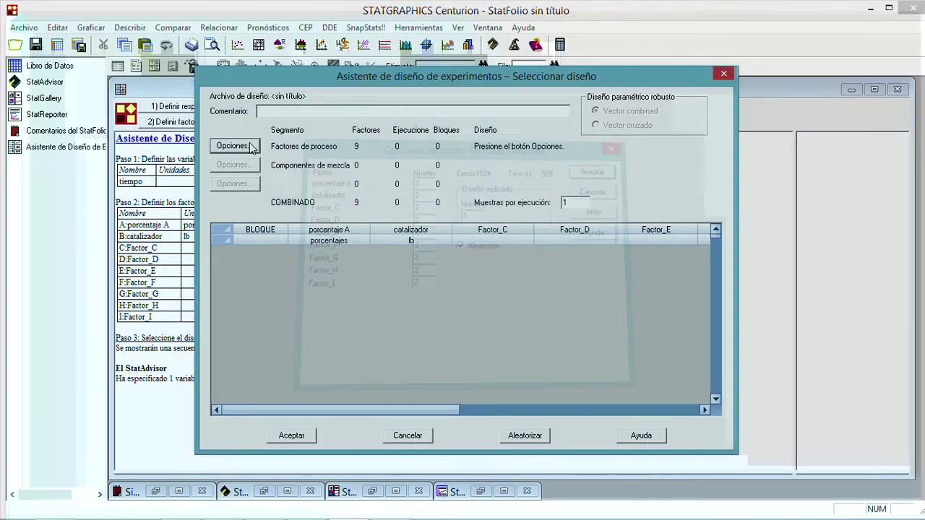
pyautogui.click(233, 146)
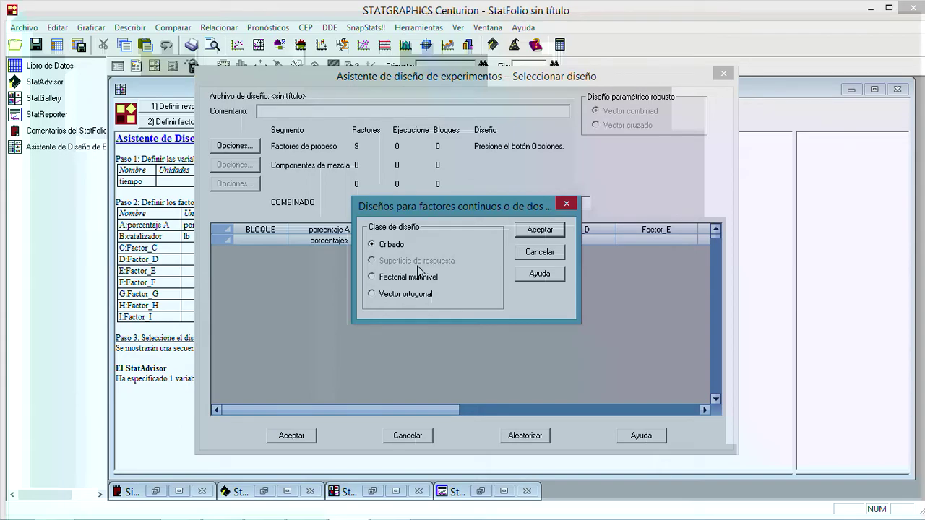
pyautogui.click(371, 295)
pyautogui.click(550, 230)
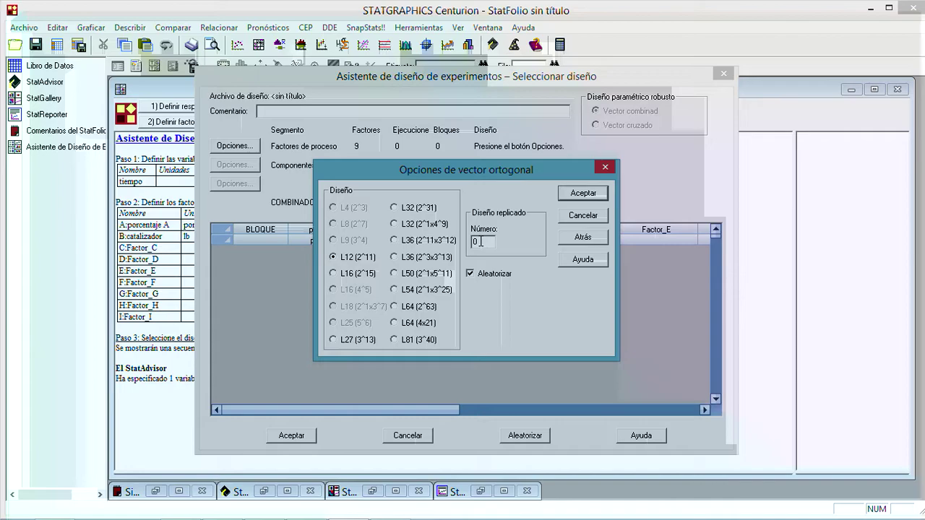
# Step: Paste a screenshot of the orthogonal array options onto the PowerPoint slide, examine the listed arrays, and return to Statgraphics
pyautogui.moveTo(374, 509)
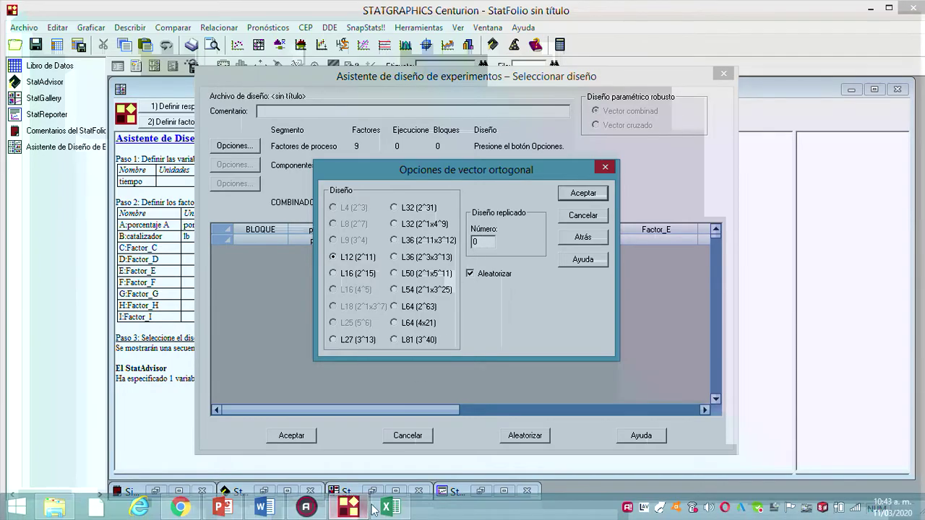
pyautogui.click(223, 508)
pyautogui.hotkey('ctrl', 'v')
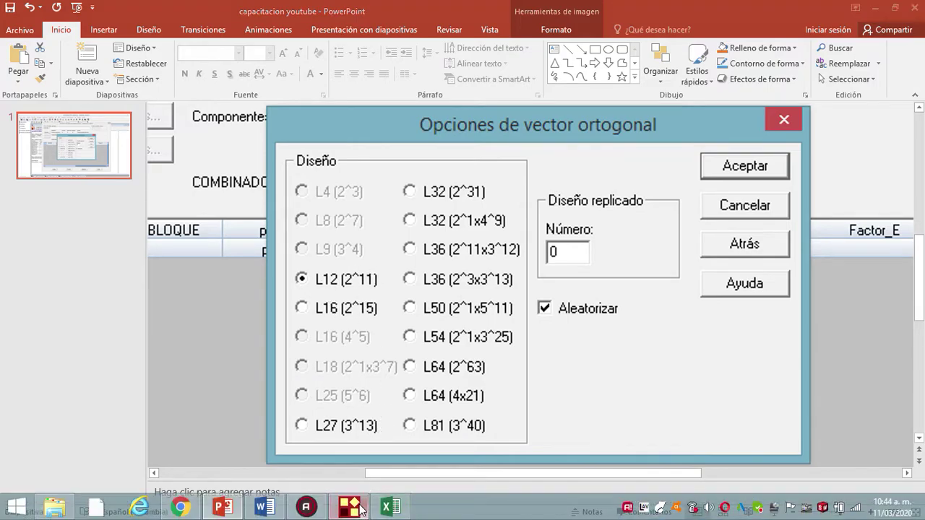
pyautogui.click(348, 509)
# Step: Generate the L12 (2^11) design to examine its factor columns from porcentaje A to Factor_F, and cancel its creation
pyautogui.click(583, 193)
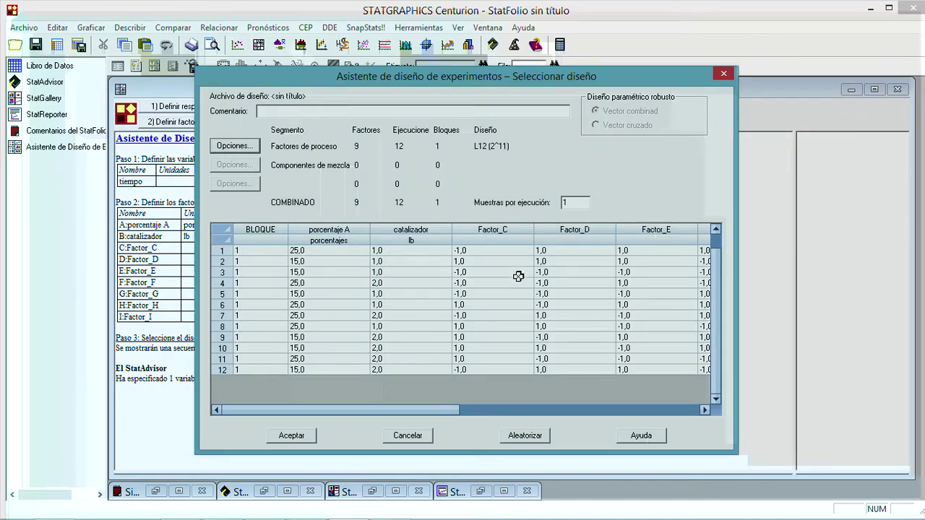
pyautogui.click(714, 273)
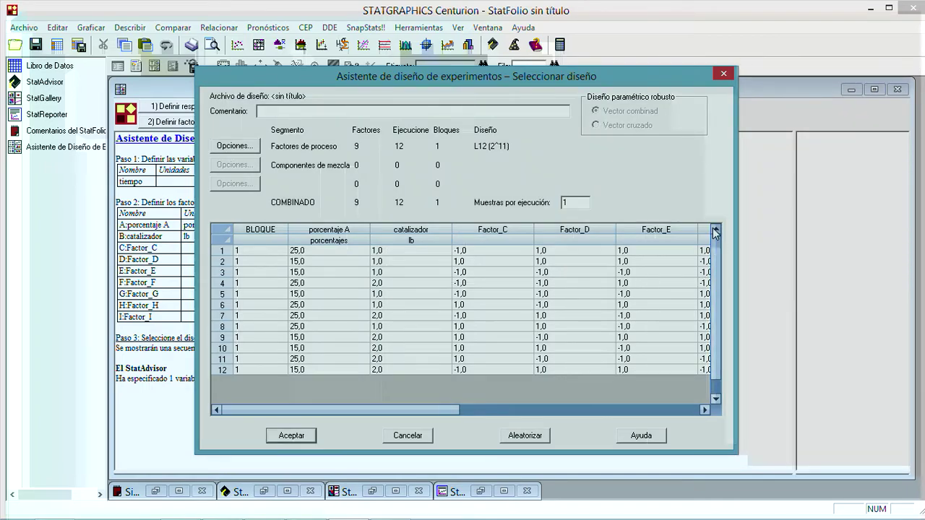
pyautogui.moveTo(453, 410); pyautogui.dragTo(497, 412)
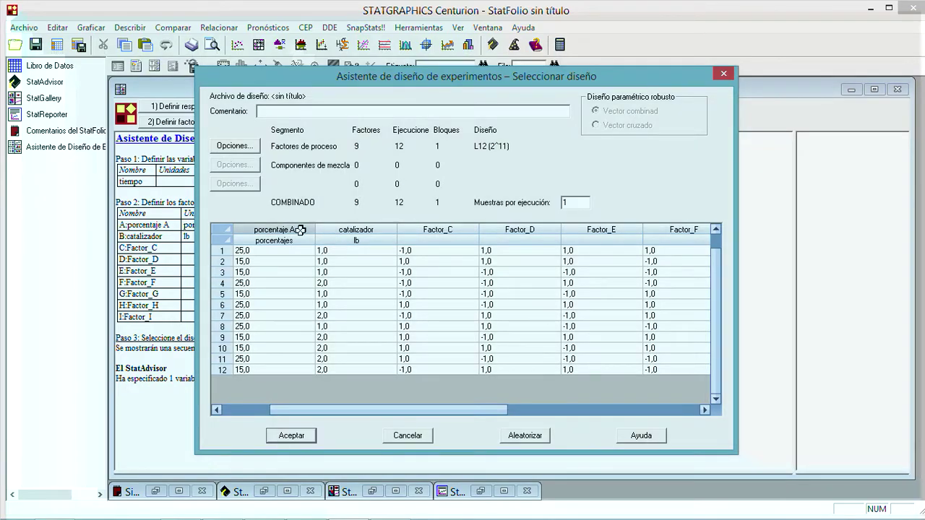
pyautogui.click(300, 230)
pyautogui.click(362, 230)
pyautogui.click(430, 230)
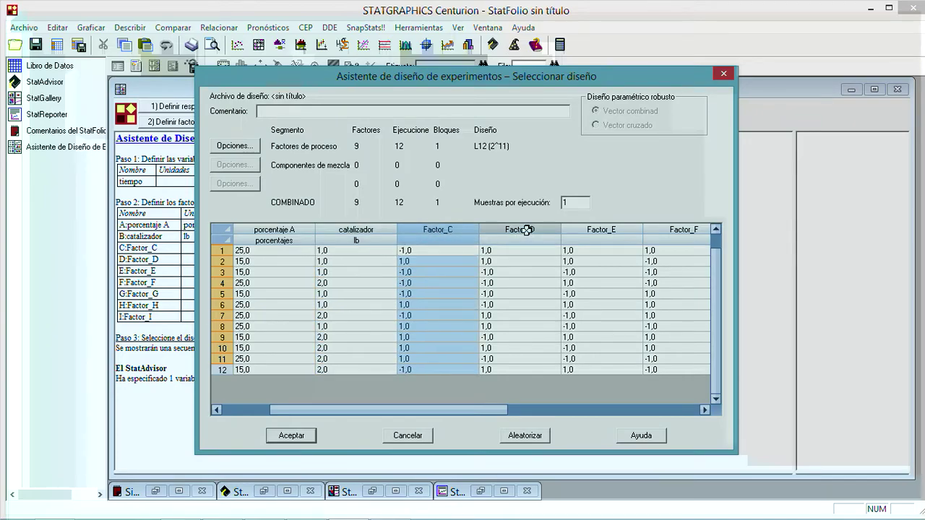
pyautogui.click(527, 230)
pyautogui.click(602, 229)
pyautogui.click(681, 230)
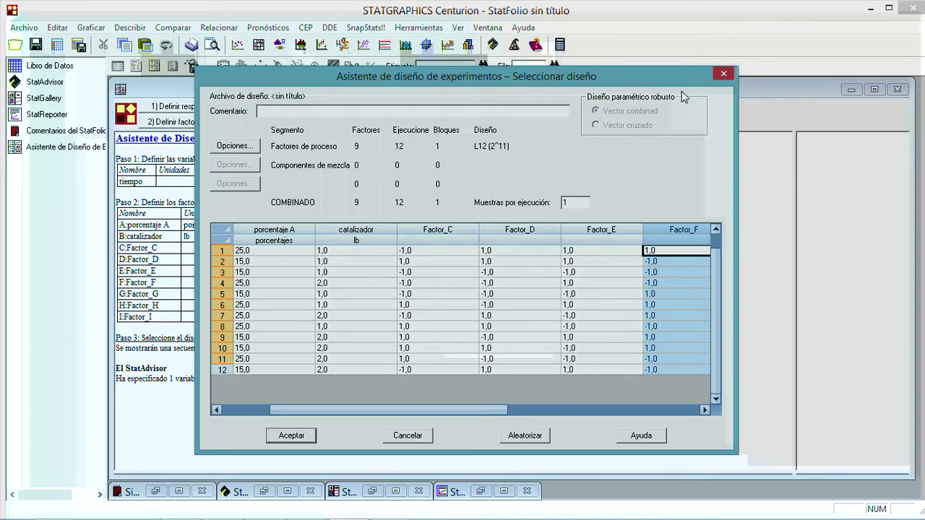
pyautogui.click(724, 75)
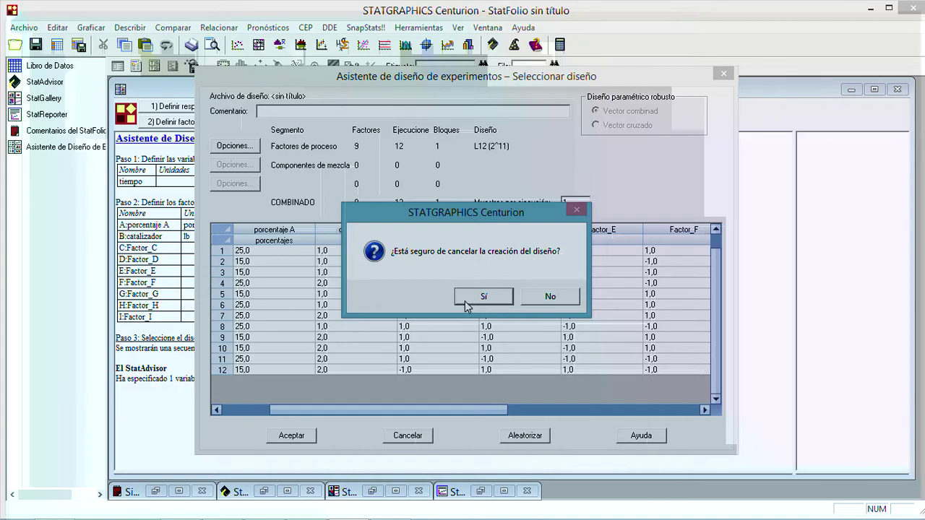
pyautogui.click(465, 302)
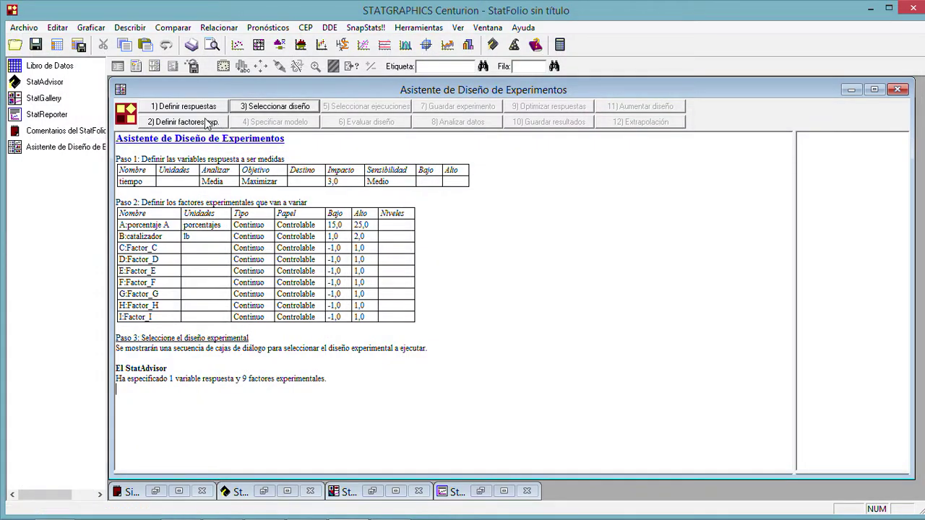
# Step: Redefine the experimental factors by setting the number of controllable process factors to 2, keeping porcentaje A and catalizador
pyautogui.click(207, 122)
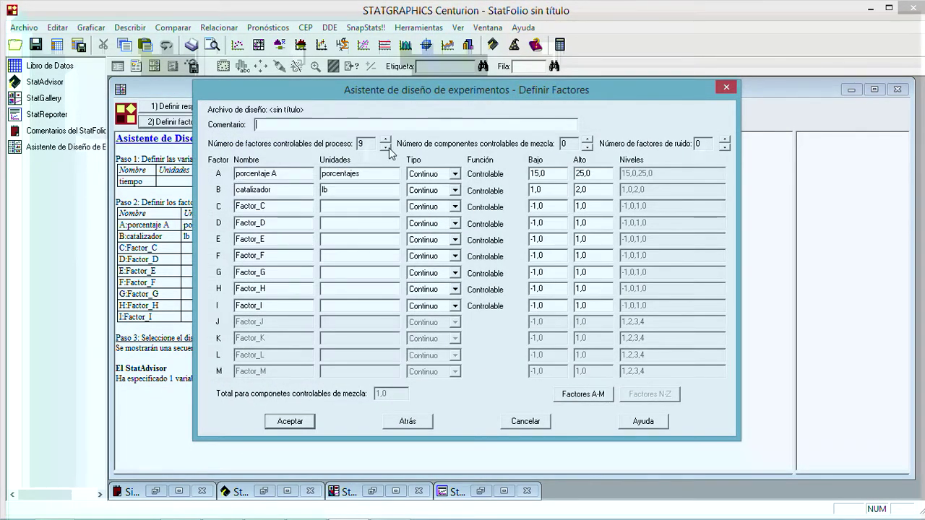
pyautogui.click(385, 140)
pyautogui.click(385, 140)
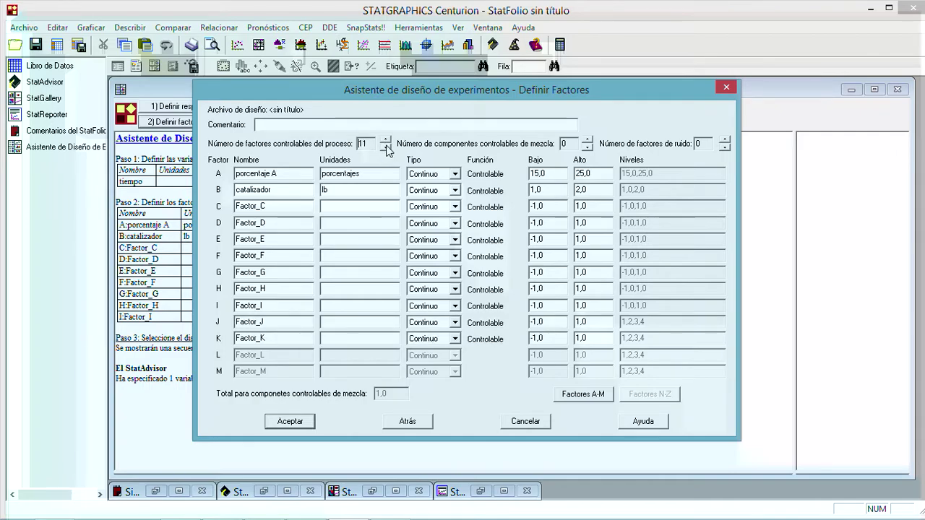
pyautogui.click(388, 147)
pyautogui.click(388, 148)
pyautogui.click(387, 148)
pyautogui.click(388, 148)
pyautogui.click(388, 147)
pyautogui.click(388, 147)
pyautogui.click(388, 147)
pyautogui.click(388, 147)
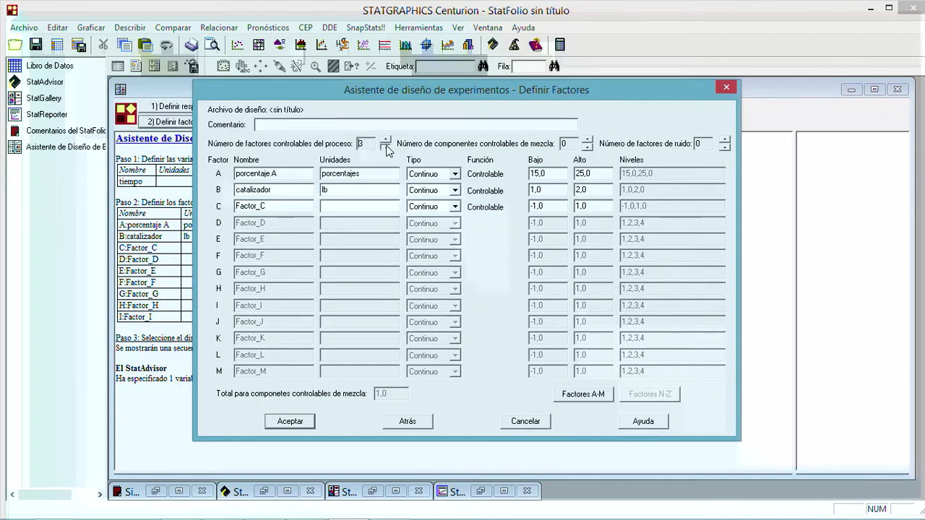
pyautogui.click(387, 148)
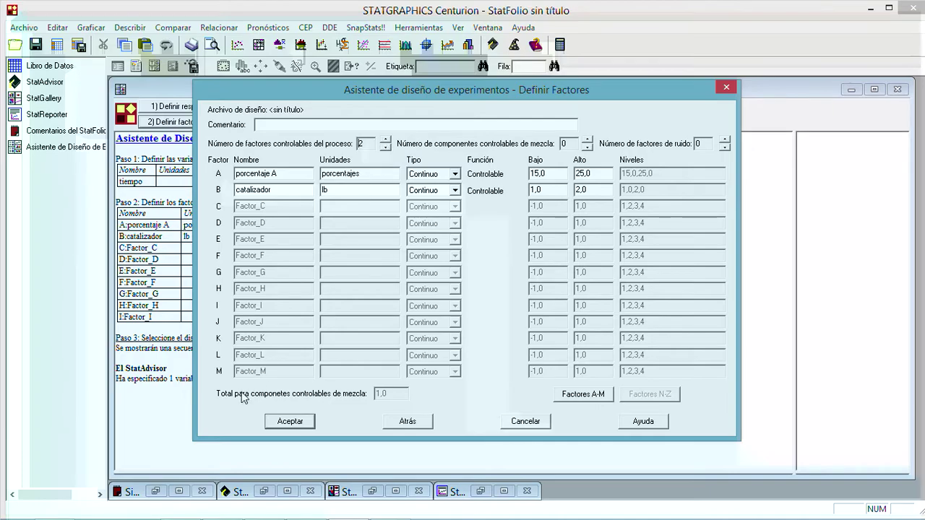
pyautogui.click(291, 421)
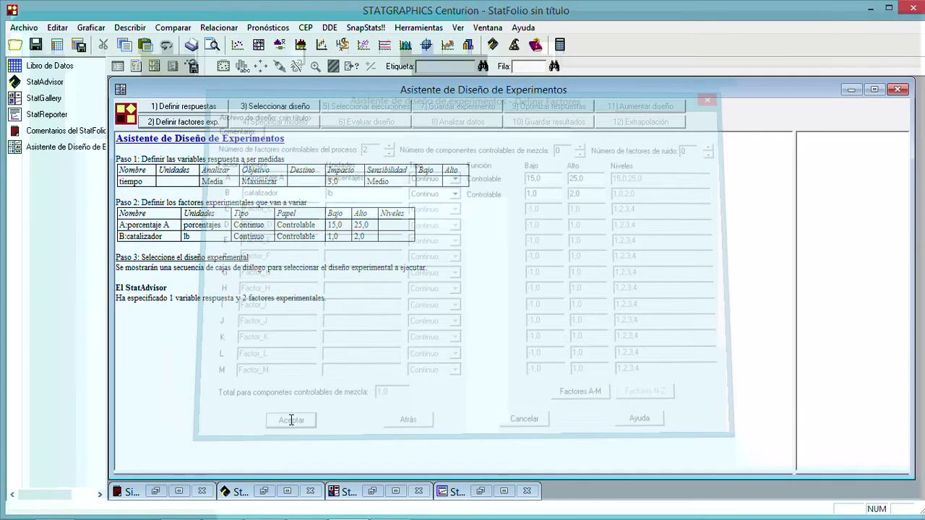
# Step: Choose the screening (Cribado) class and the Factorial 2^2 design with block size 4 for the two process factors
pyautogui.click(284, 107)
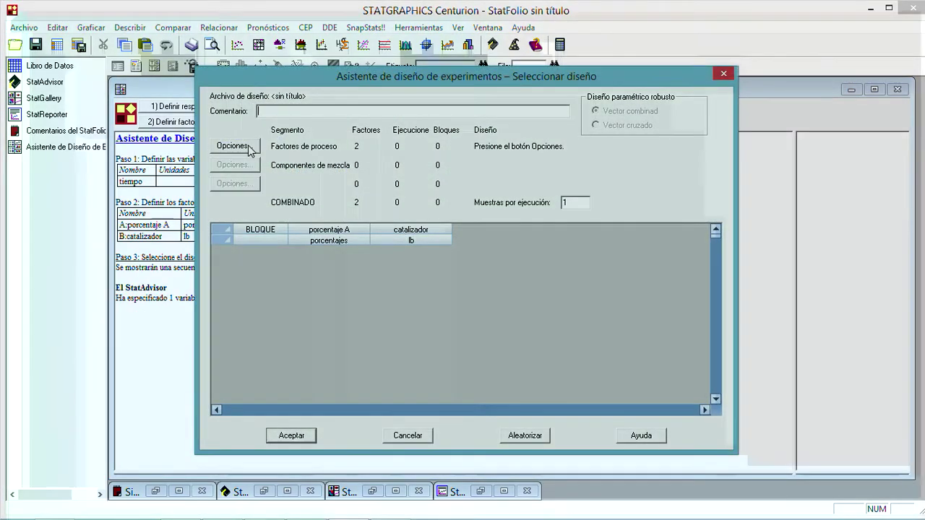
pyautogui.click(252, 148)
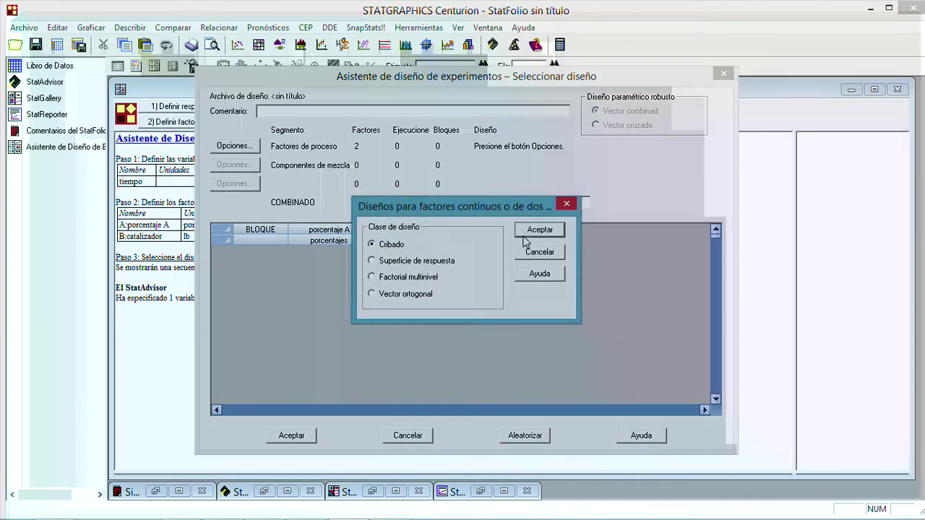
pyautogui.click(527, 230)
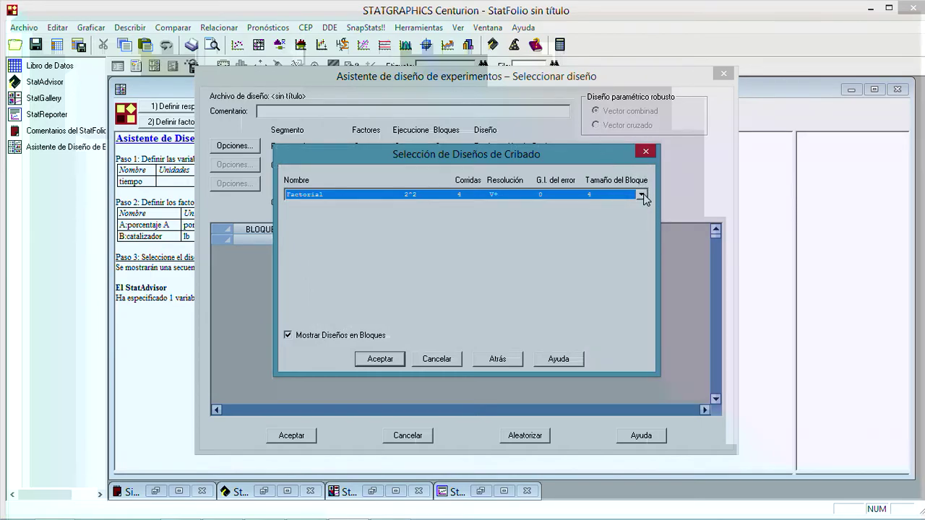
pyautogui.click(642, 196)
pyautogui.click(642, 196)
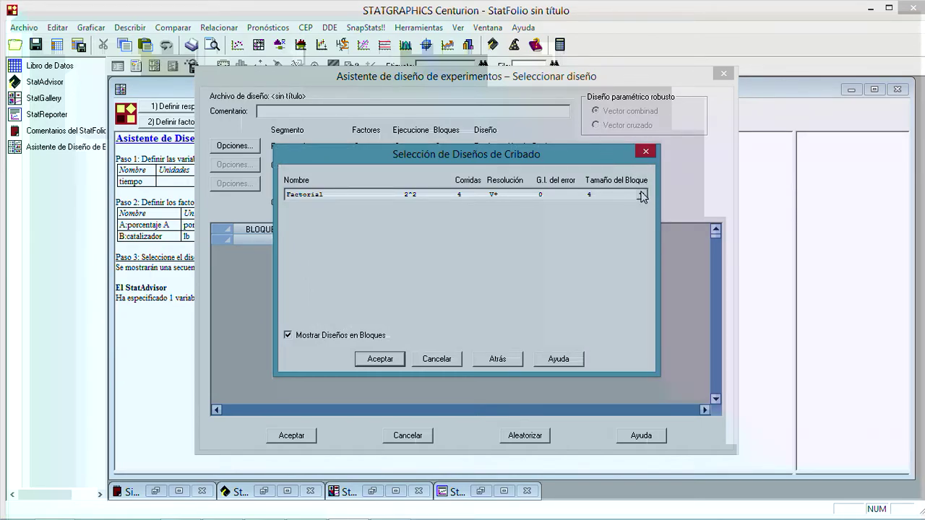
pyautogui.click(641, 196)
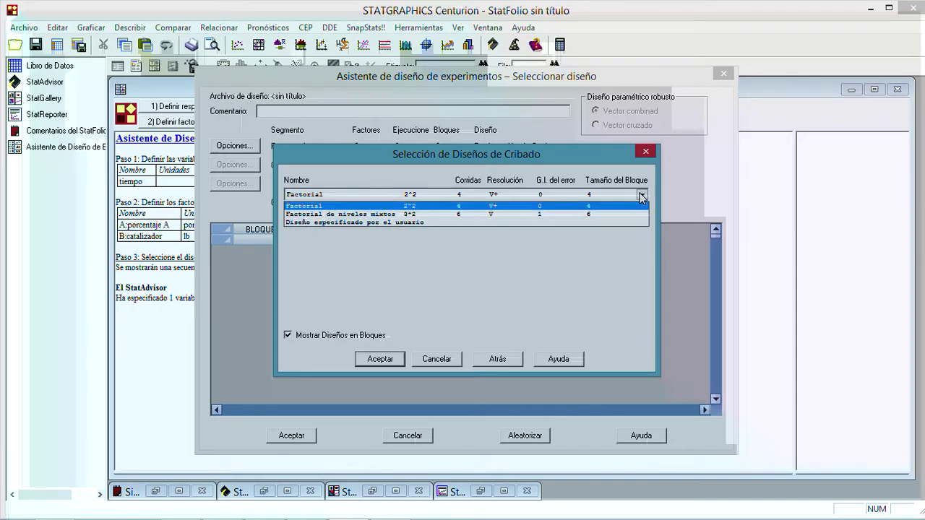
pyautogui.click(409, 206)
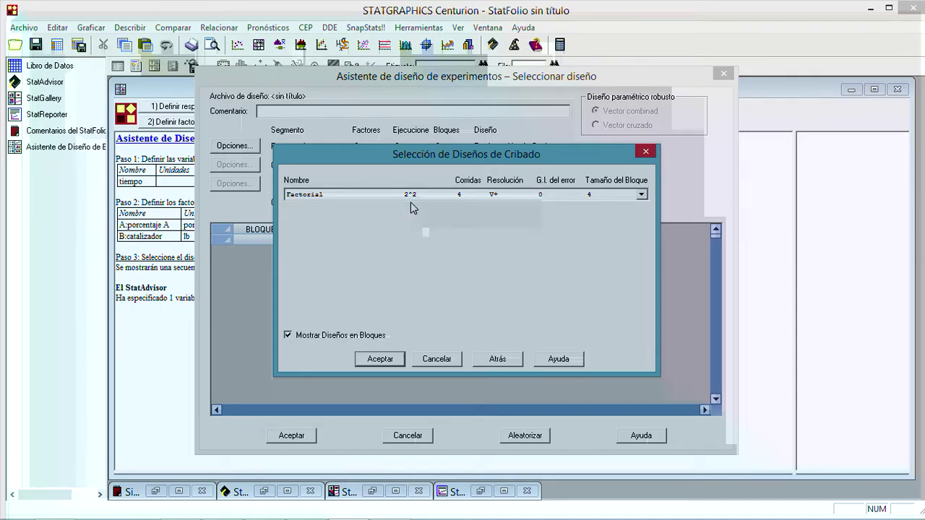
pyautogui.click(379, 359)
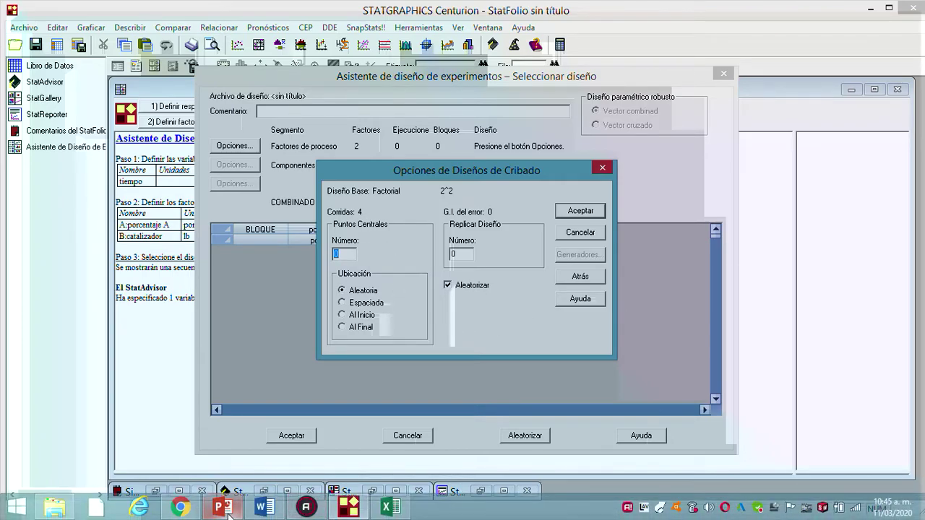
# Step: Switch to PowerPoint and replace the slide's image with a screenshot of the 2^2 screening design options to examine them enlarged
pyautogui.click(230, 515)
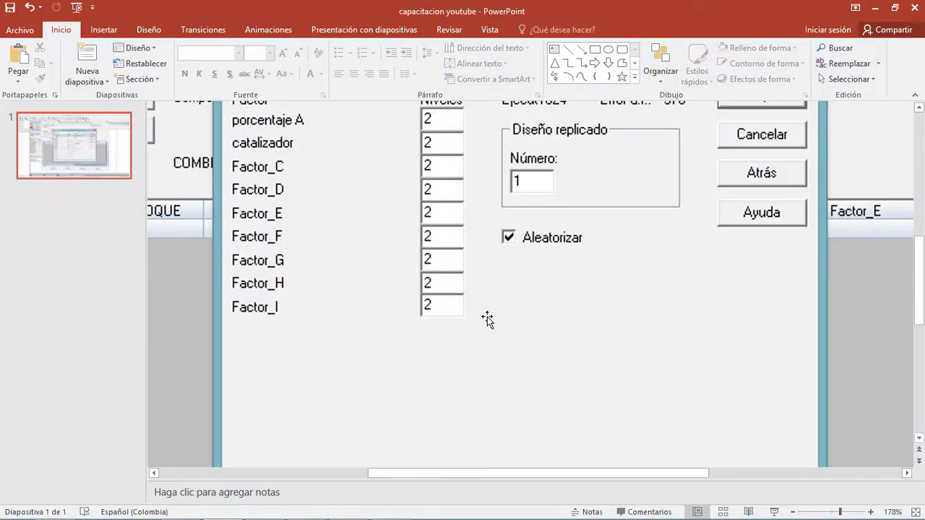
pyautogui.click(487, 318)
pyautogui.press('Delete')
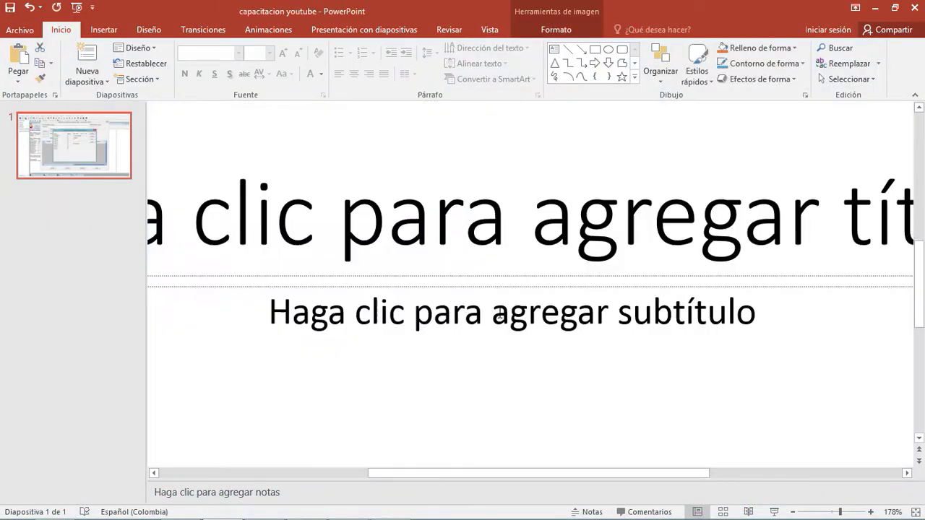
pyautogui.hotkey('ctrl', 'z')
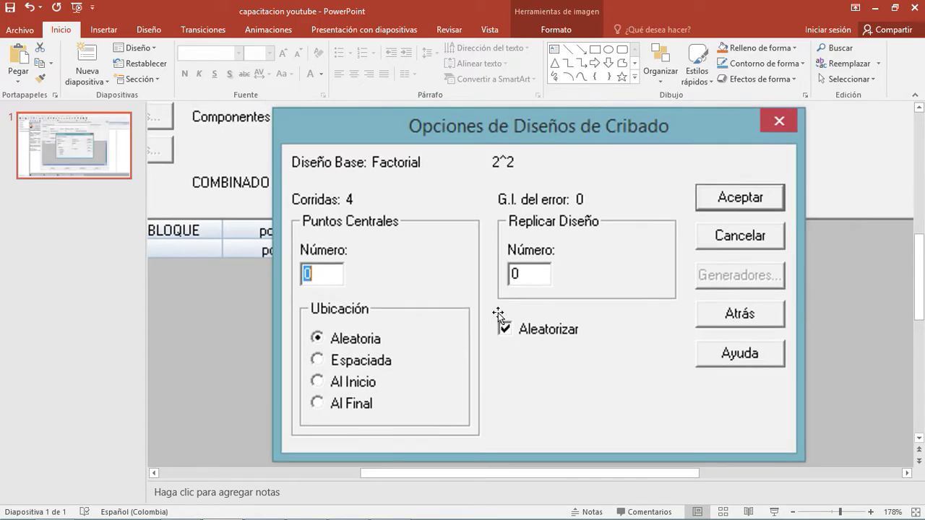
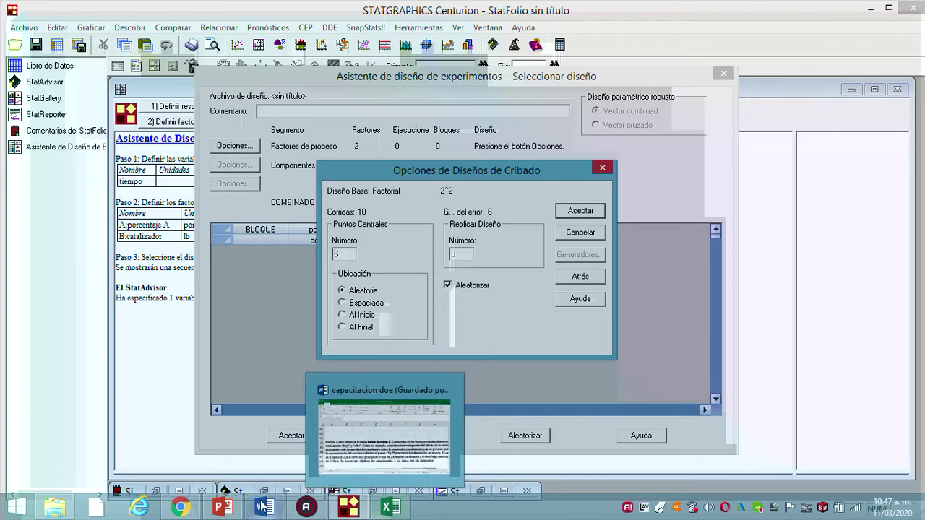
# Step: Replace the PowerPoint slide's image with the options screenshot showing 6 center points and 0 replicates, examine it, and return to Statgraphics
pyautogui.click(223, 508)
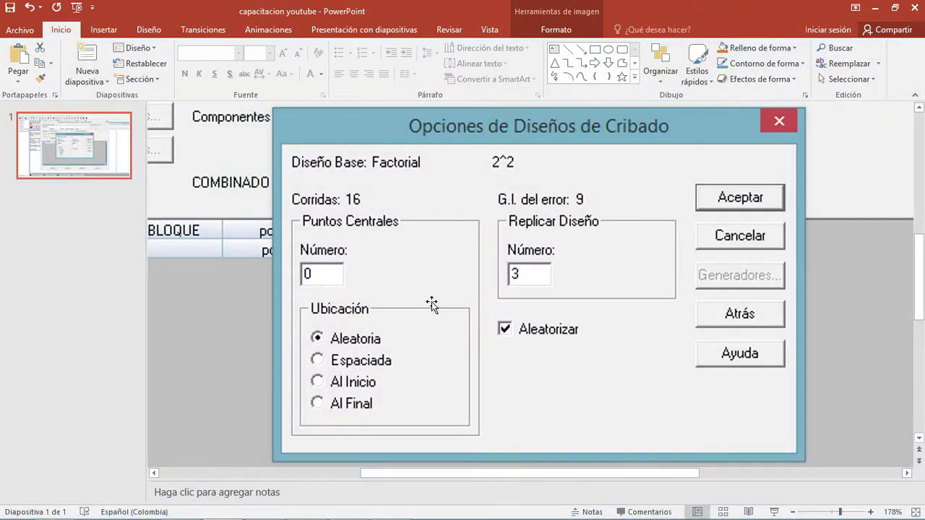
pyautogui.press('Delete')
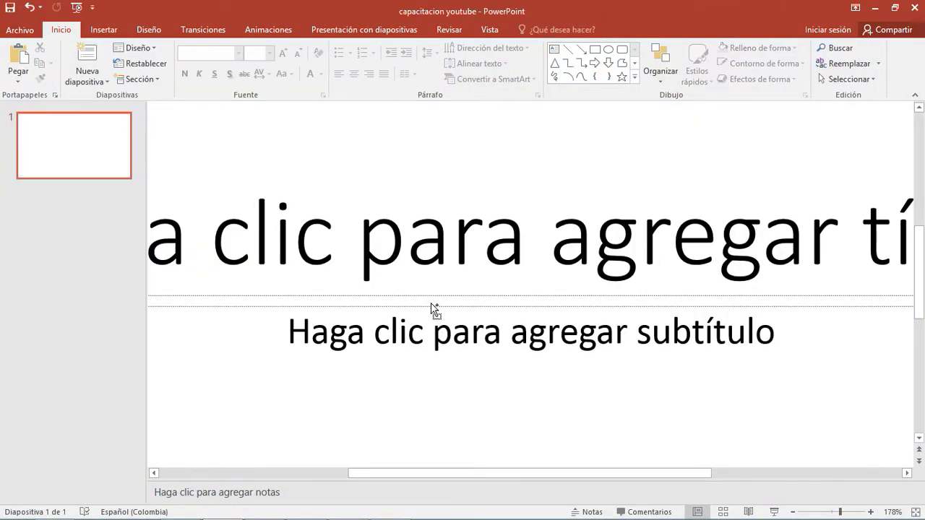
pyautogui.hotkey('ctrl', 'v')
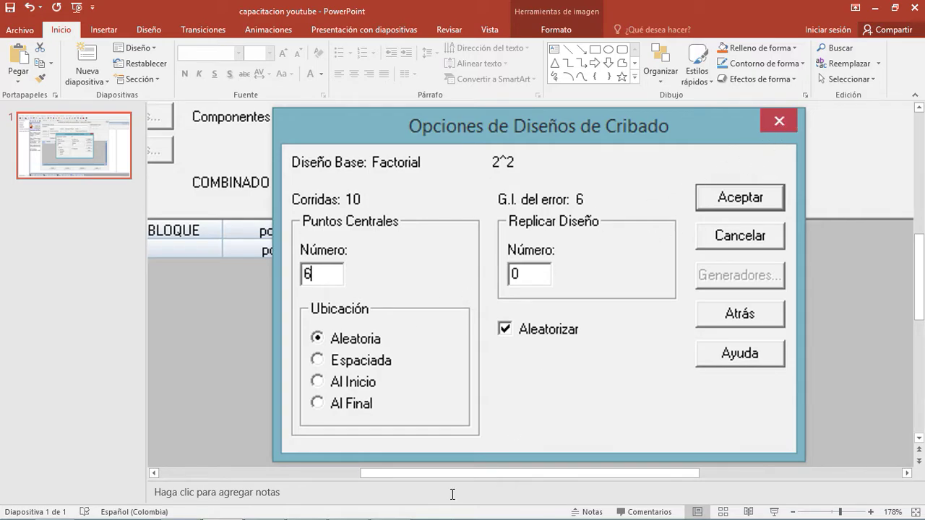
pyautogui.click(346, 507)
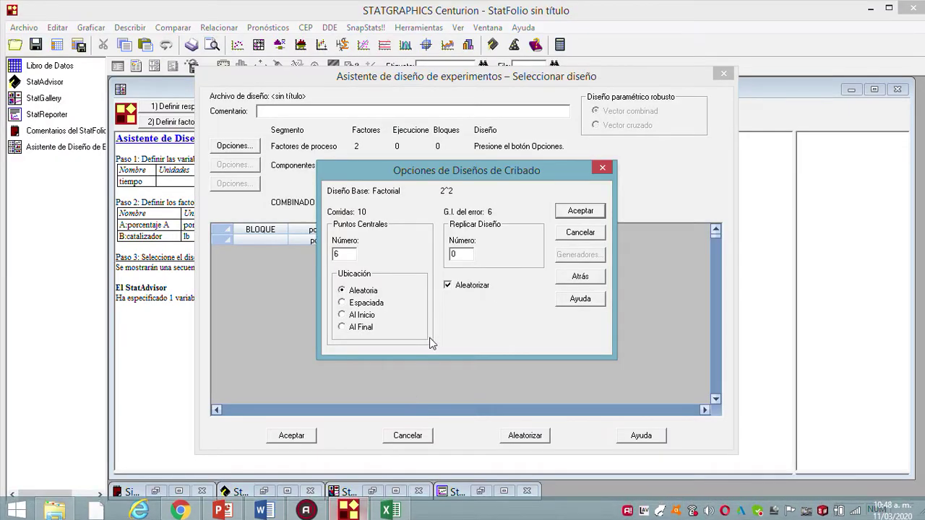
# Step: Generate the 2^2 design with 6 center points, examine a screenshot of its run table on the PowerPoint slide, and return to Statgraphics
pyautogui.click(592, 209)
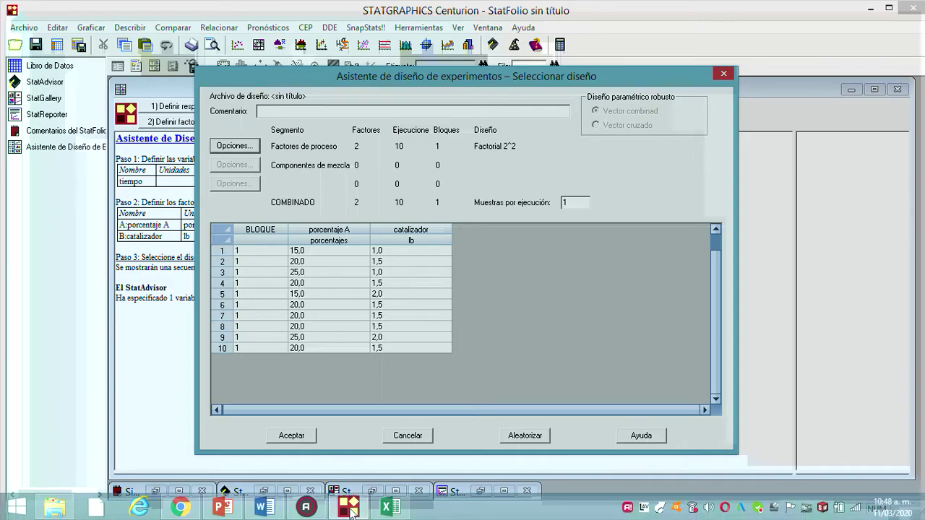
pyautogui.click(223, 510)
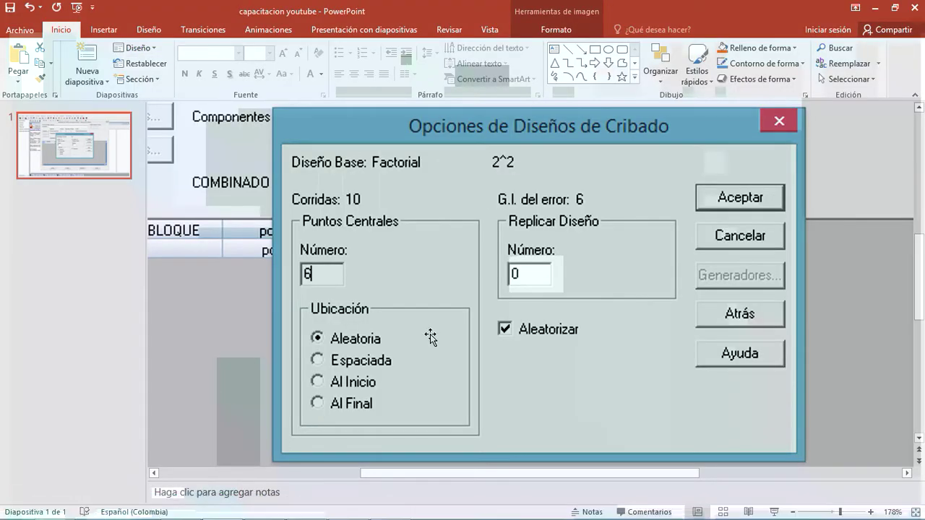
pyautogui.press('Delete')
pyautogui.hotkey('ctrl', 'v')
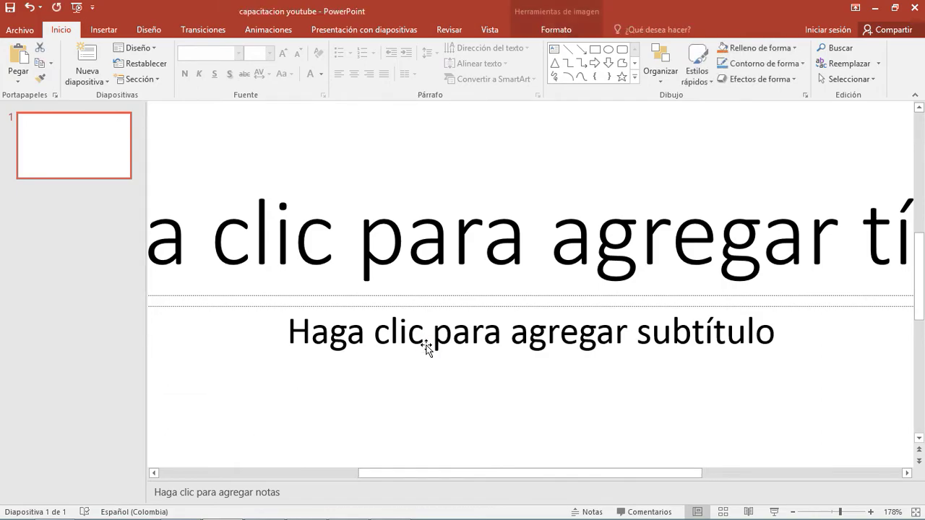
pyautogui.moveTo(482, 479); pyautogui.dragTo(417, 479)
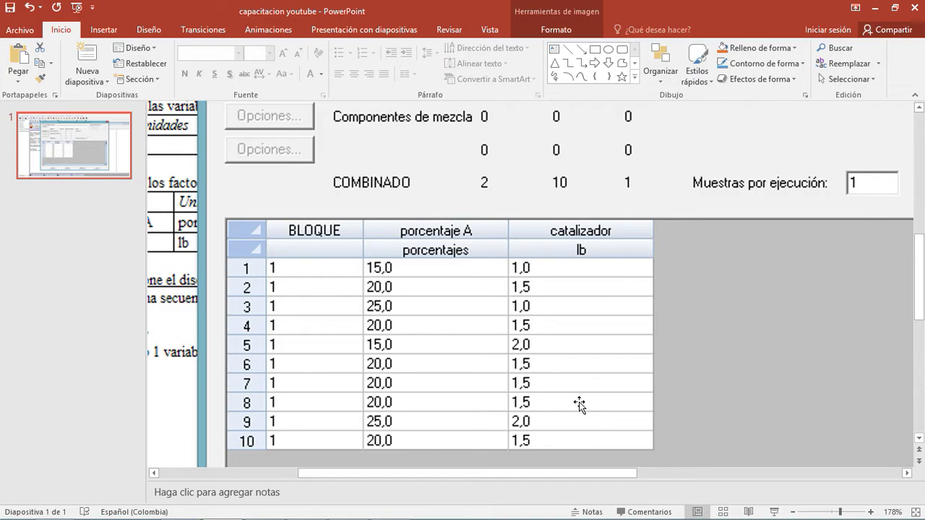
pyautogui.moveTo(354, 516)
pyautogui.click(354, 509)
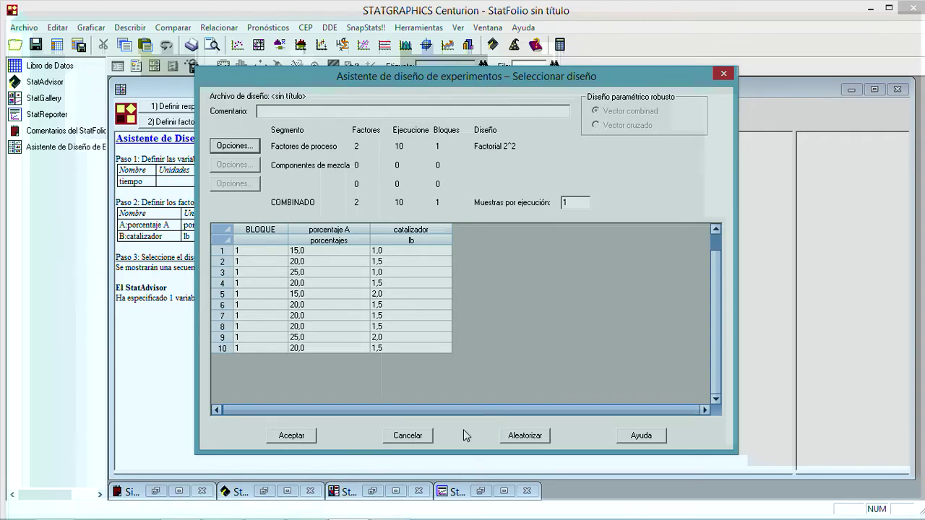
# Step: Accept the generated Factorial 2^2 design into the wizard, then open the save experiment dialog and close it without saving
pyautogui.click(298, 436)
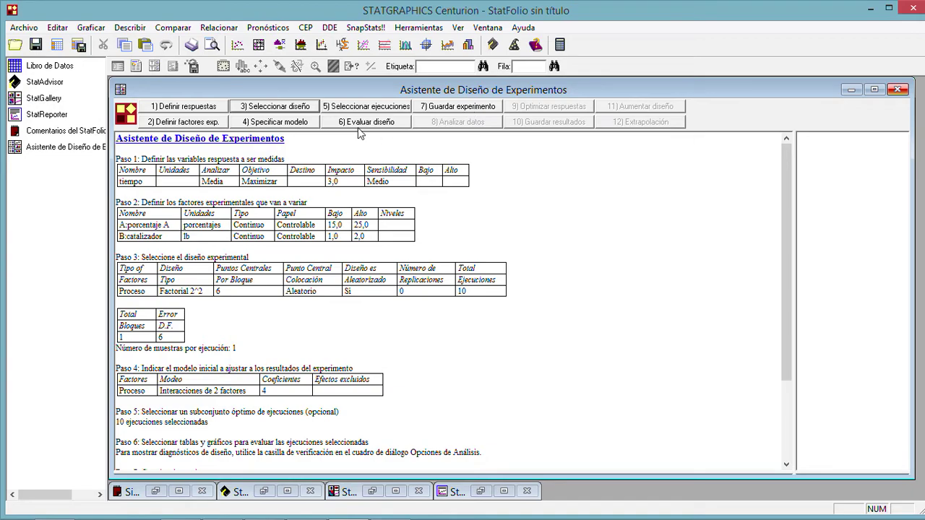
pyautogui.click(445, 107)
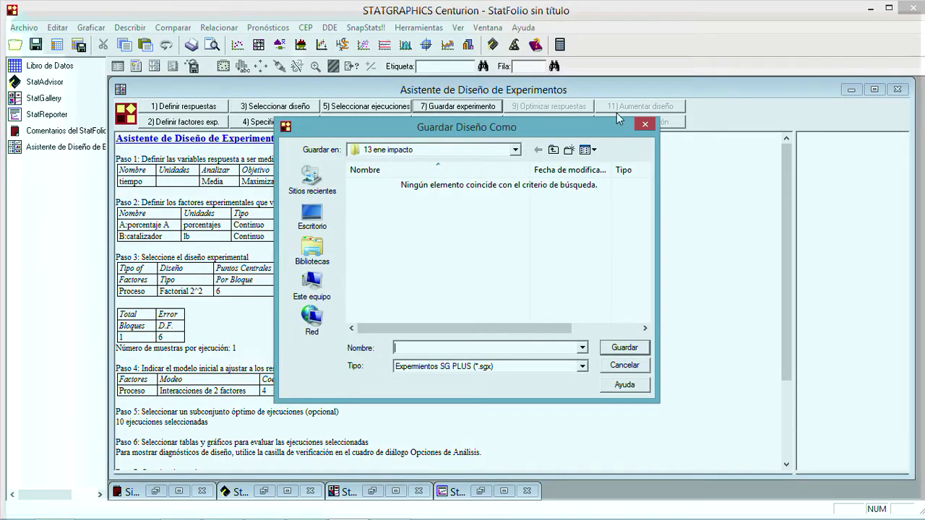
pyautogui.click(642, 124)
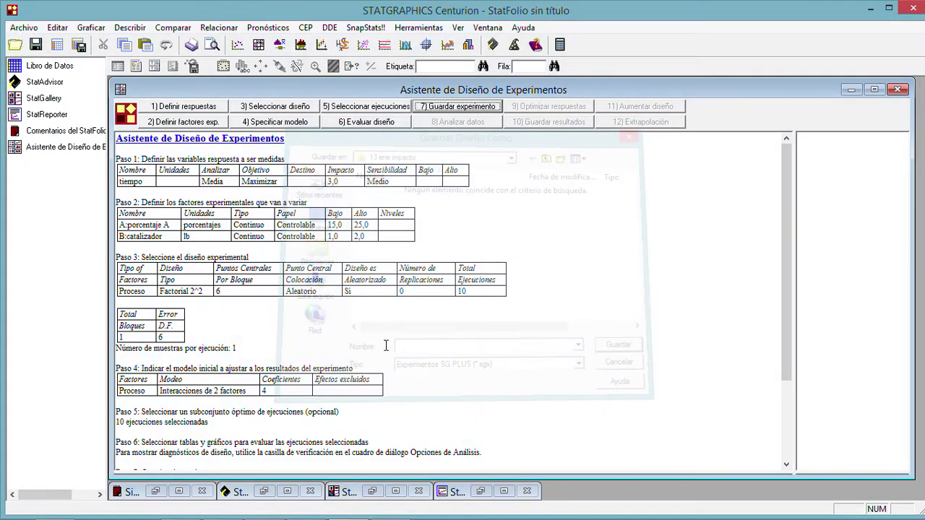
# Step: Minimize the wizard and select the tiempo response cells for runs 1 to 10 in the data book
pyautogui.click(847, 90)
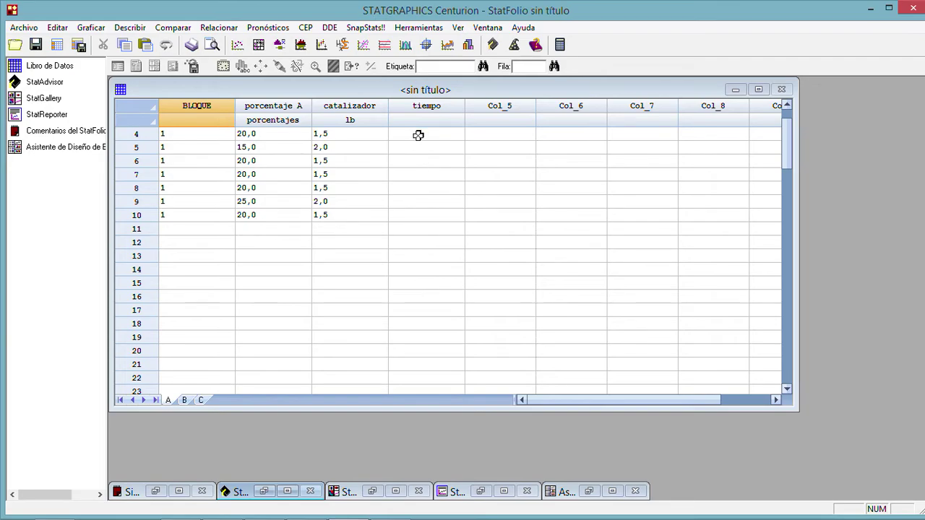
pyautogui.moveTo(416, 134); pyautogui.dragTo(415, 214)
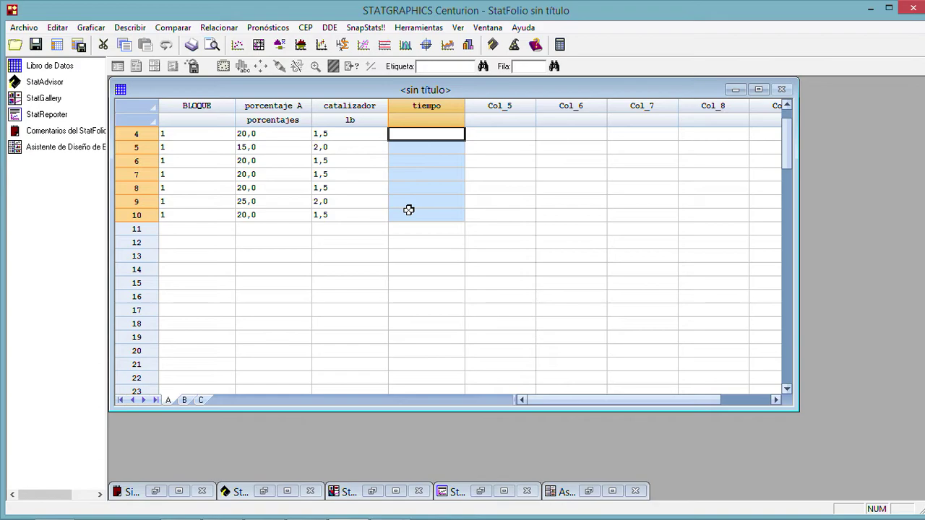
pyautogui.scroll(1, 413, 188)
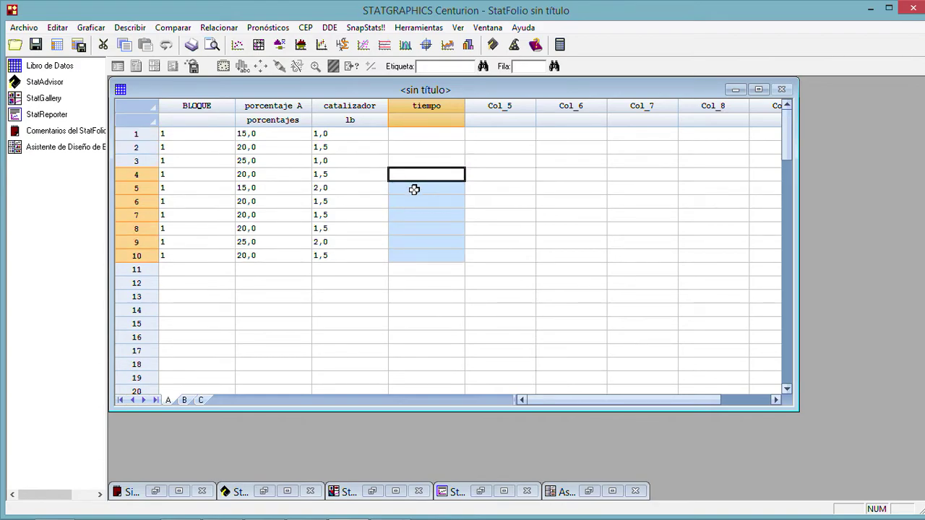
pyautogui.moveTo(428, 132); pyautogui.dragTo(421, 255)
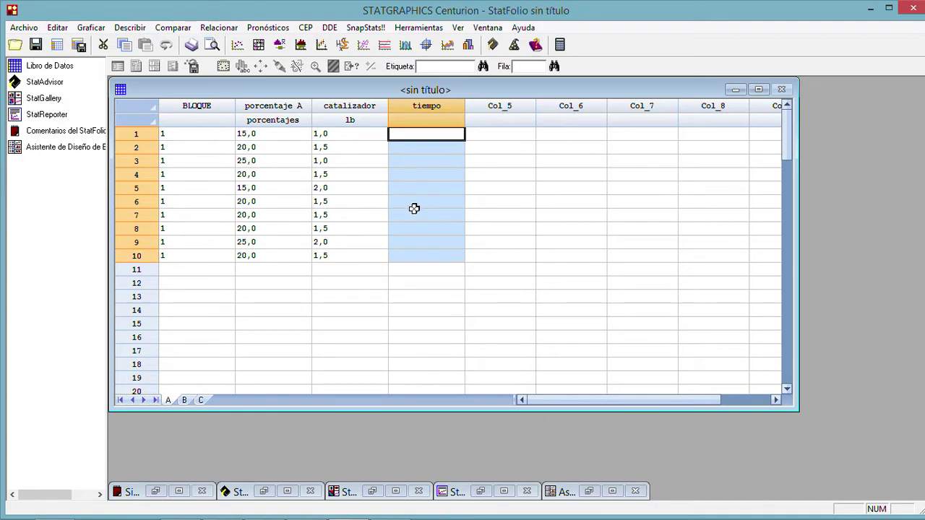
# Step: Delete the run table screenshot from the PowerPoint slide and return to the Statgraphics data book
pyautogui.moveTo(567, 517)
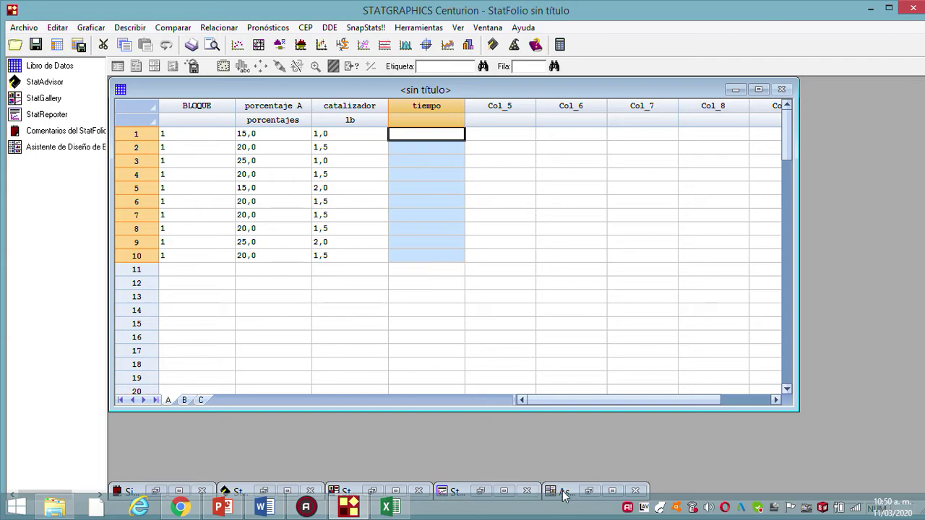
pyautogui.click(348, 509)
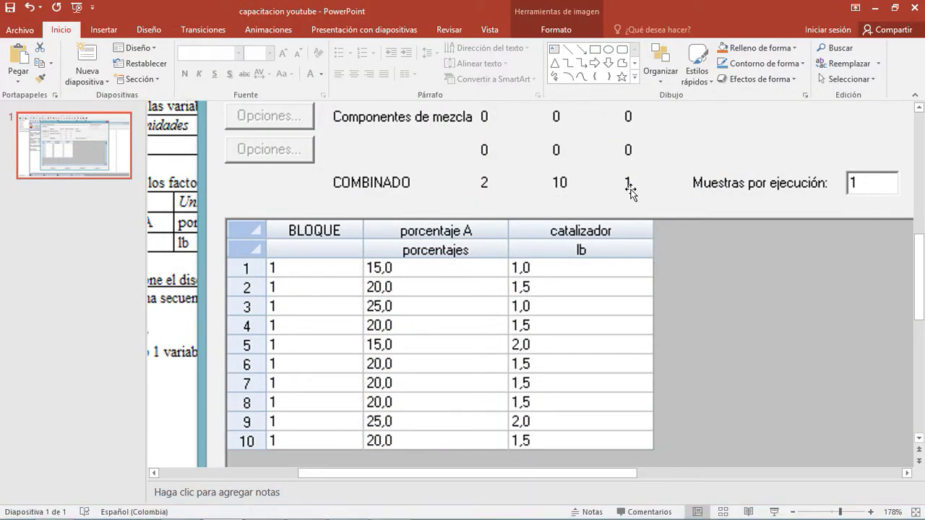
pyautogui.press('Delete')
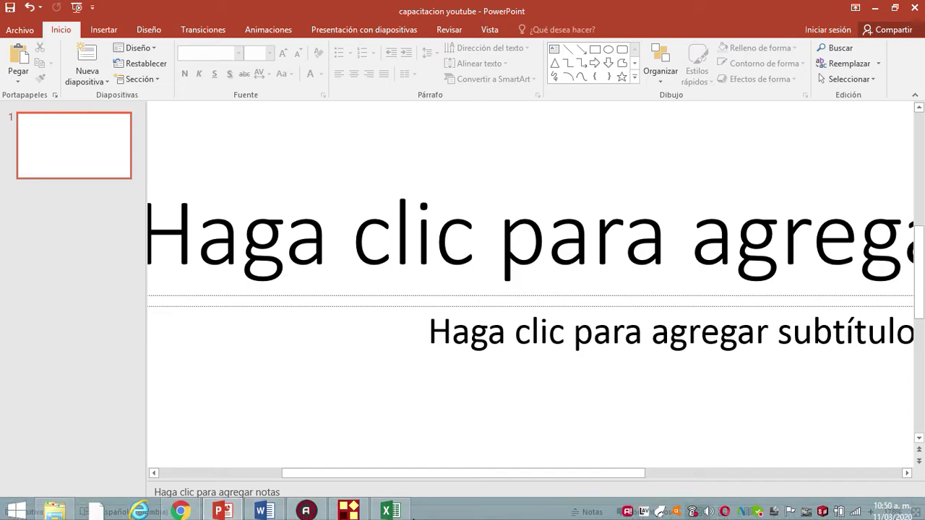
pyautogui.click(347, 511)
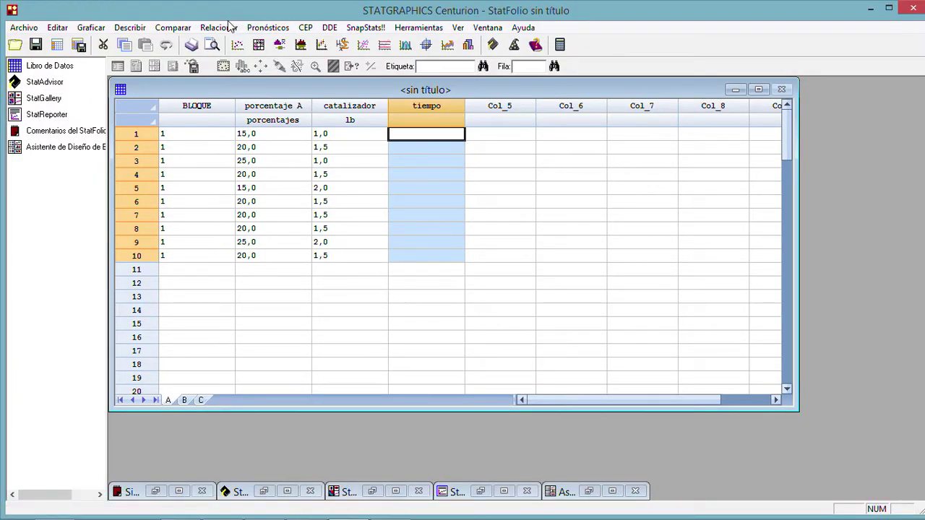
# Step: Restore the experiment design wizard, examine the available response surface designs for the process factors, and cancel the design creation
pyautogui.click(590, 491)
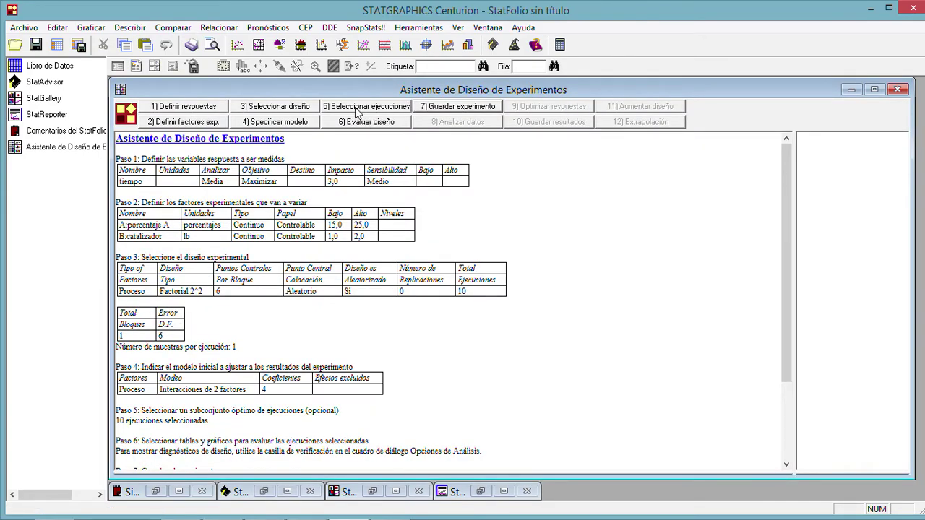
pyautogui.click(278, 109)
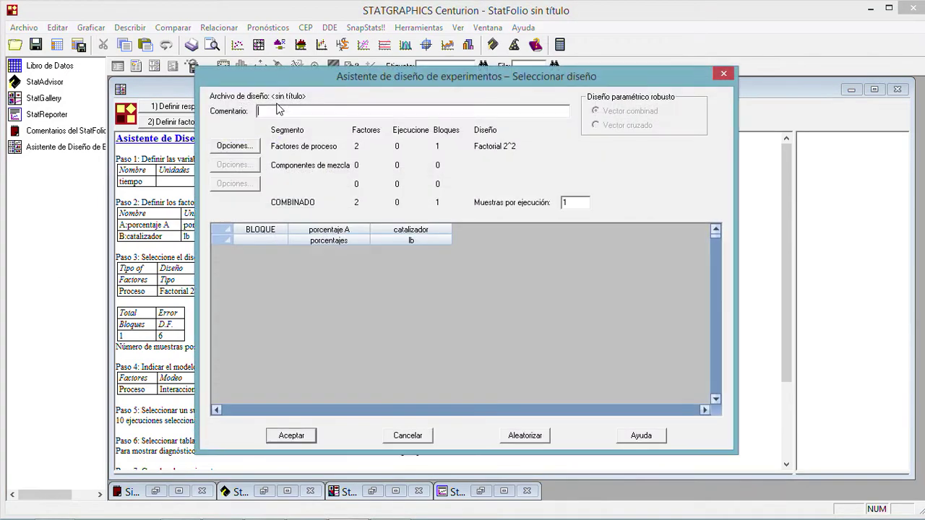
pyautogui.click(236, 145)
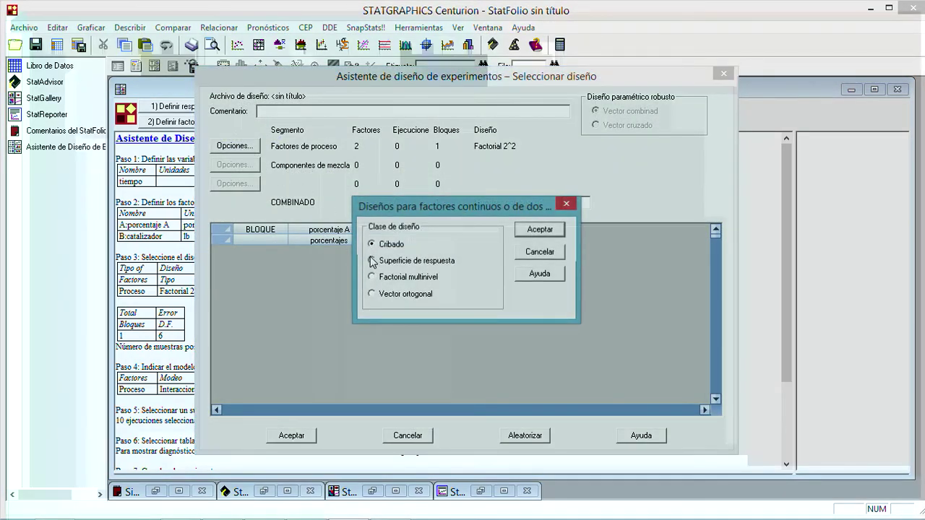
pyautogui.click(428, 260)
pyautogui.click(538, 230)
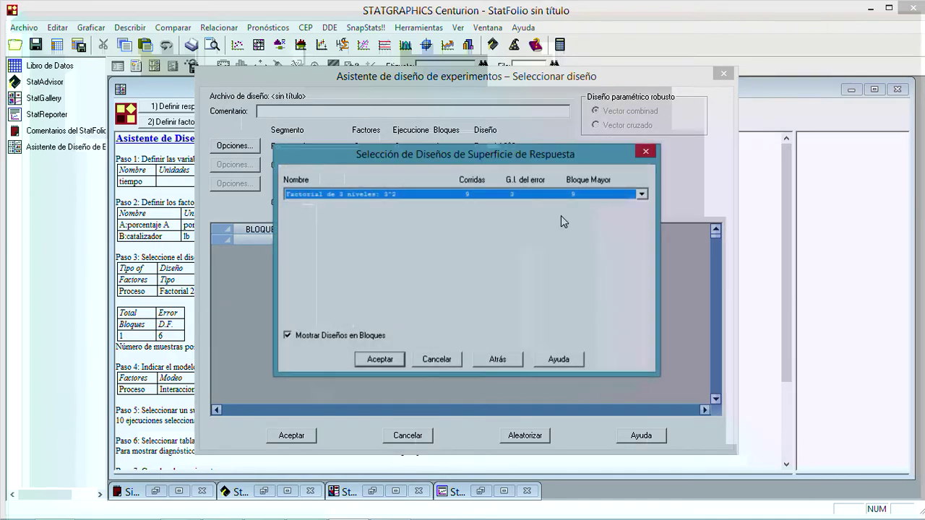
pyautogui.click(641, 195)
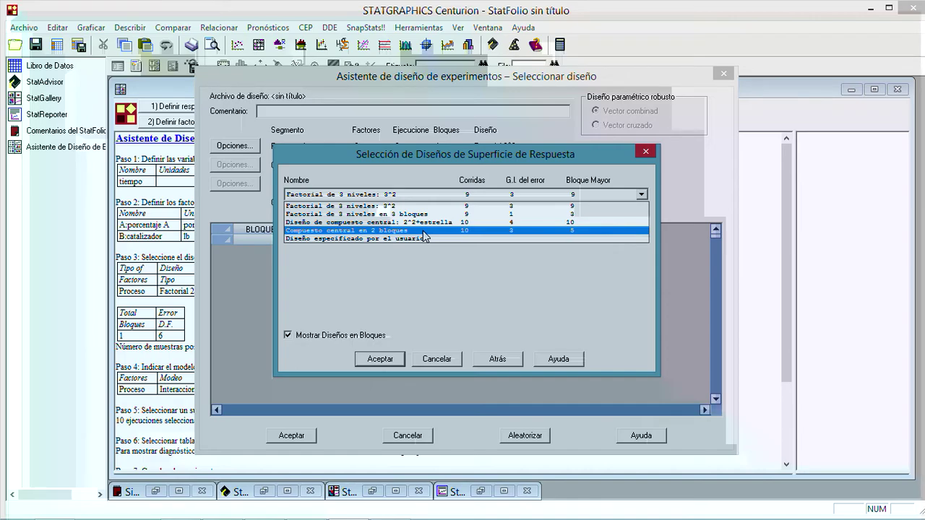
pyautogui.click(646, 153)
pyautogui.click(645, 153)
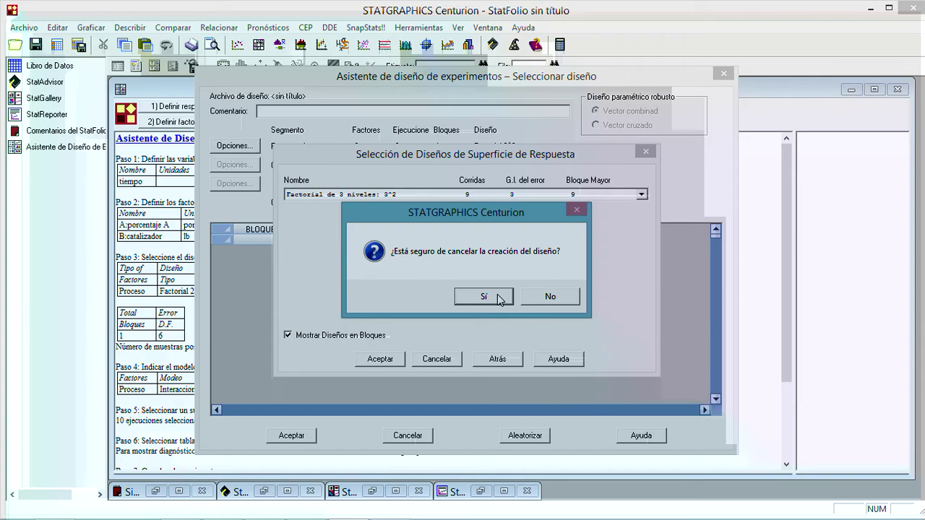
pyautogui.click(499, 298)
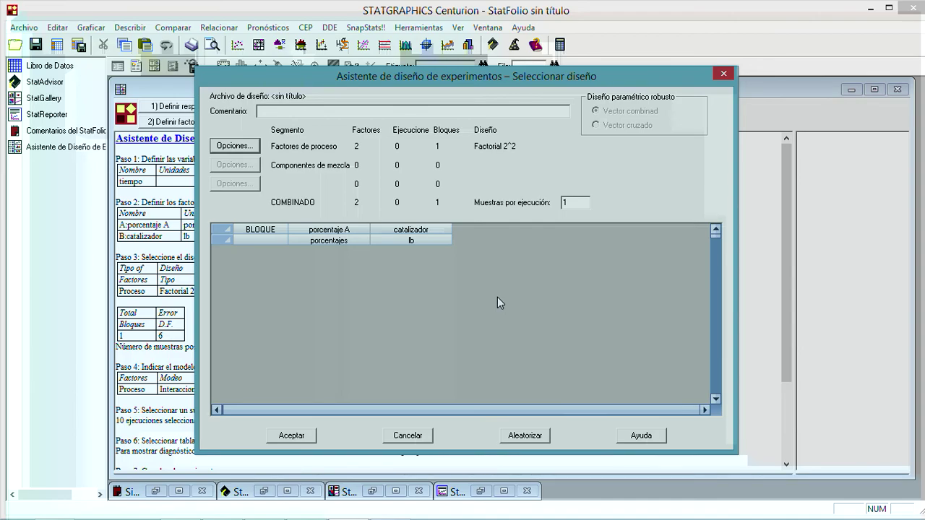
pyautogui.click(723, 73)
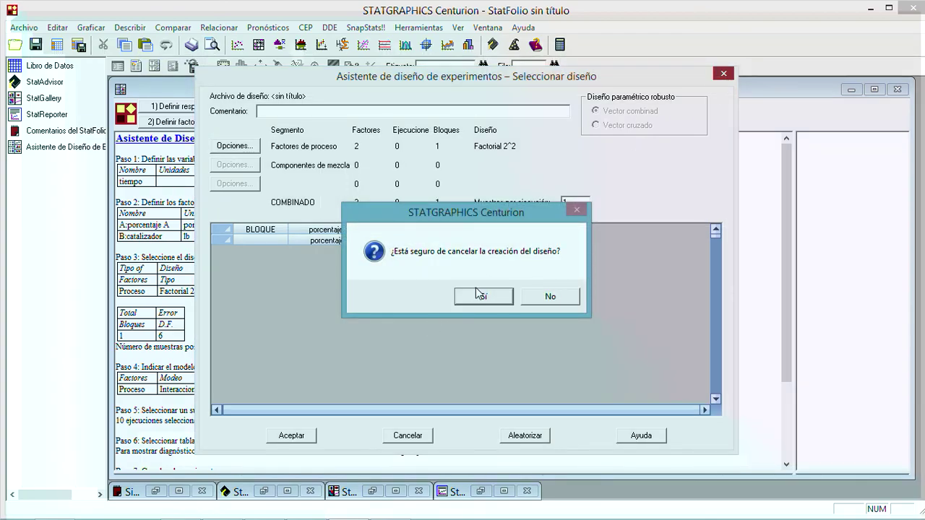
pyautogui.click(479, 295)
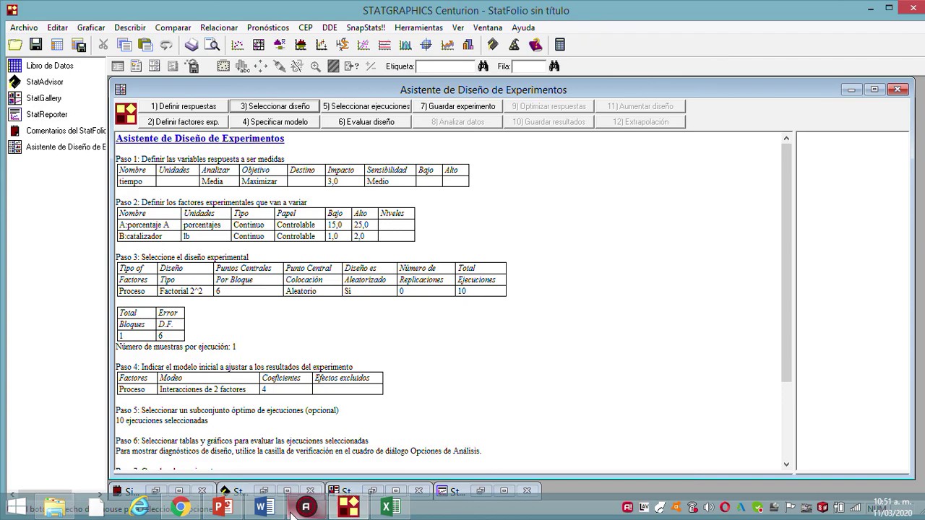
pyautogui.click(306, 508)
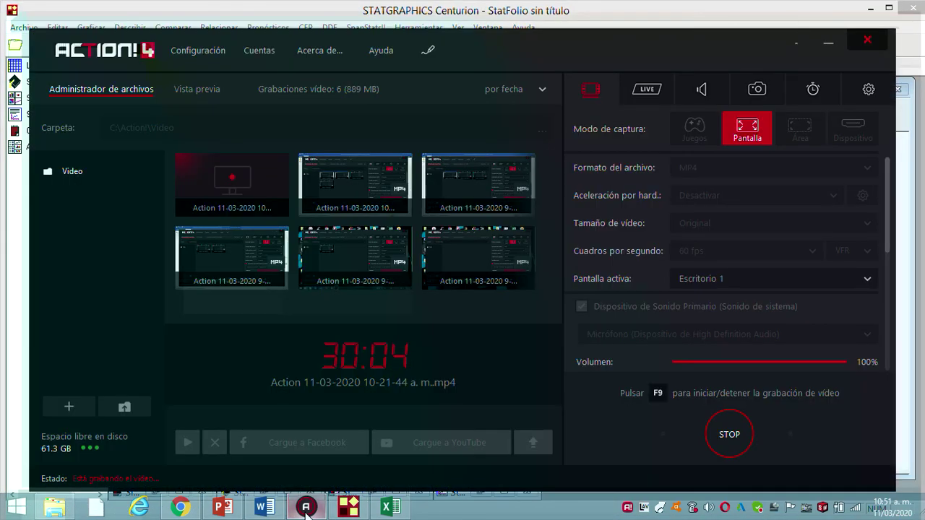
pyautogui.click(729, 434)
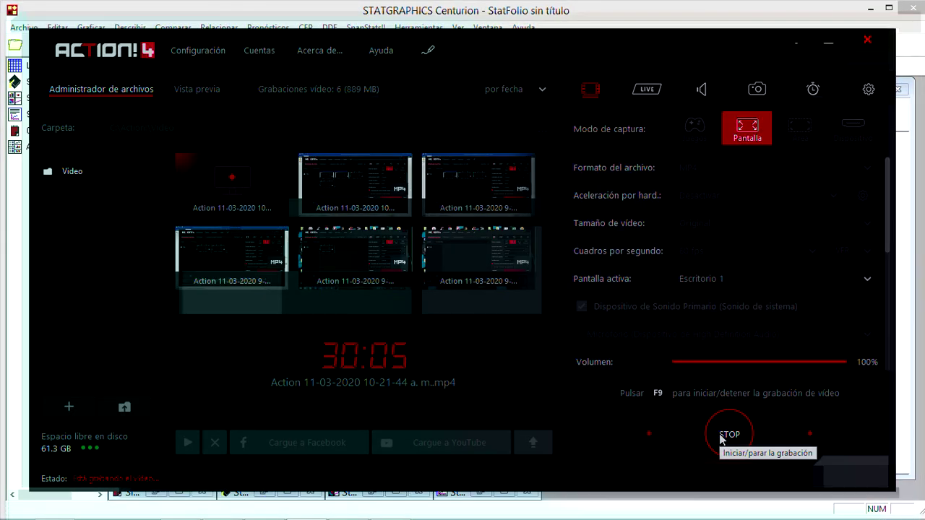